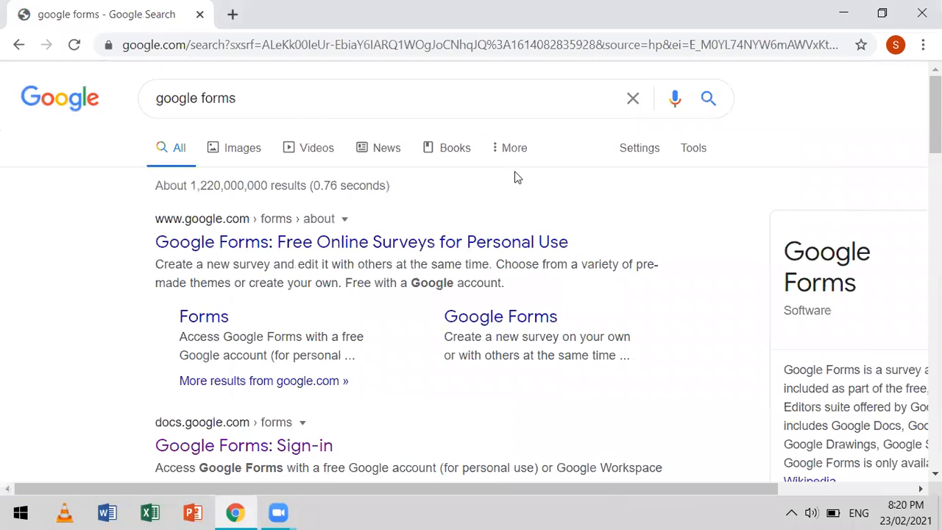
# - Open the Google Forms sign-in page from the search results and create a blank form
pyautogui.scroll(-1, 279, 335)
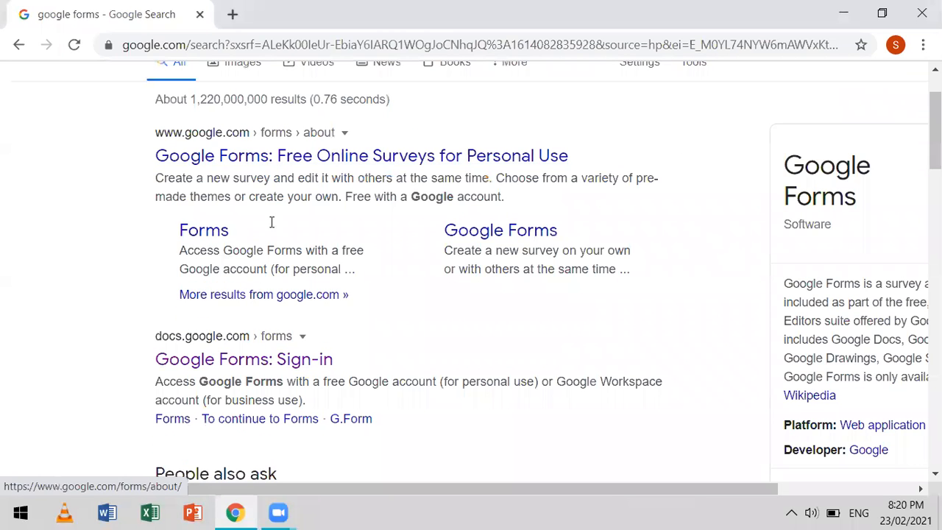
pyautogui.click(257, 360)
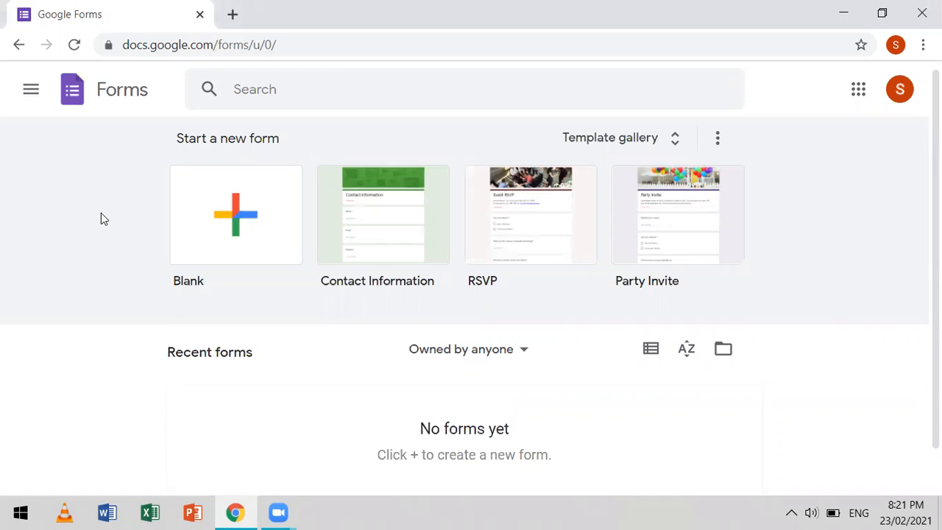
pyautogui.click(228, 210)
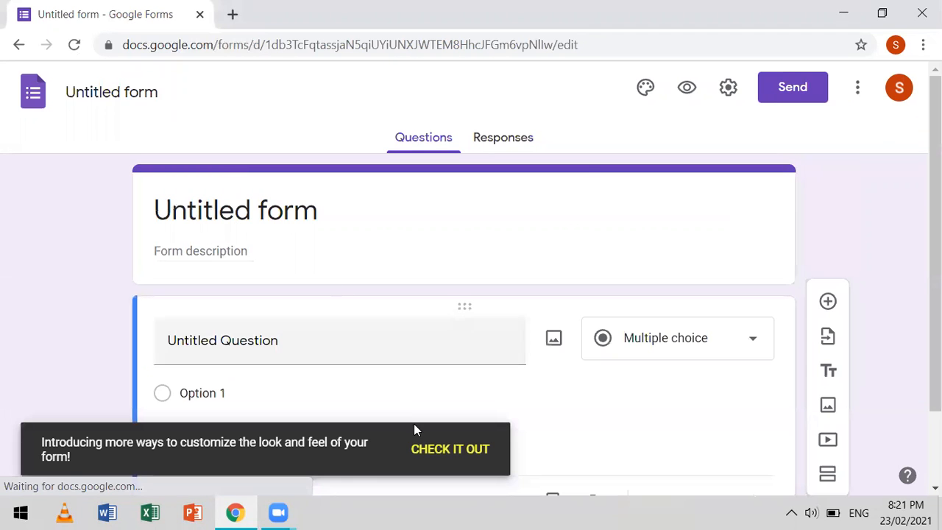
# - Rename the untitled form to "ICT Quiz 3.1"
pyautogui.click(97, 90)
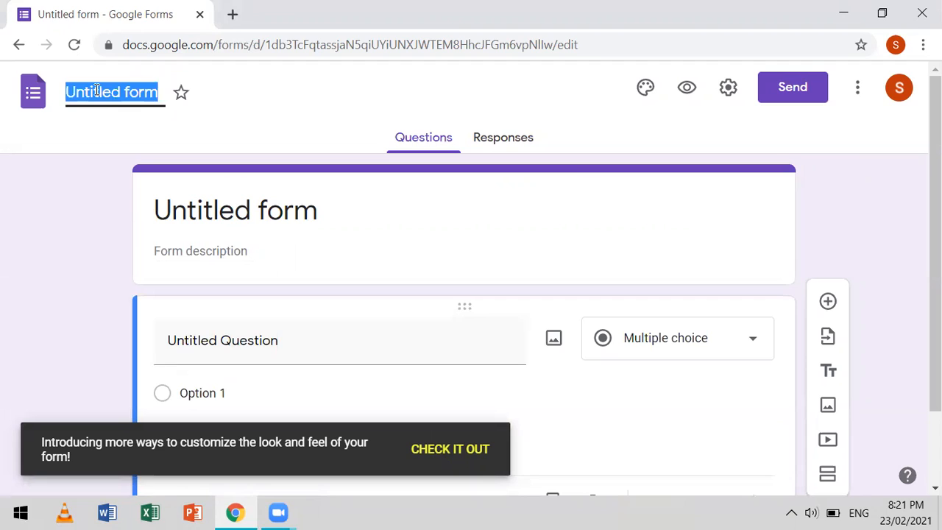
pyautogui.write('ICT ')
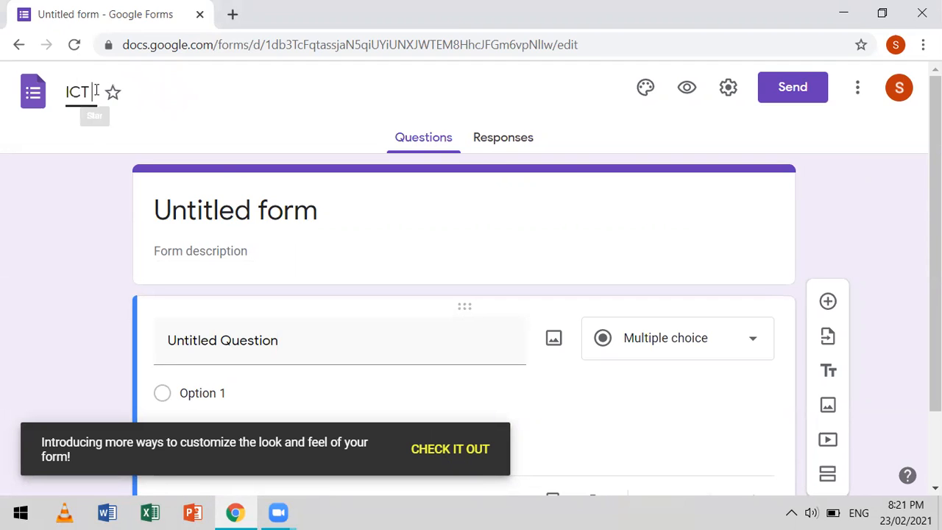
pyautogui.write('Quiz 3,1')
pyautogui.press('BackSpace')
pyautogui.press('BackSpace')
pyautogui.write('.1')
pyautogui.press('Return')
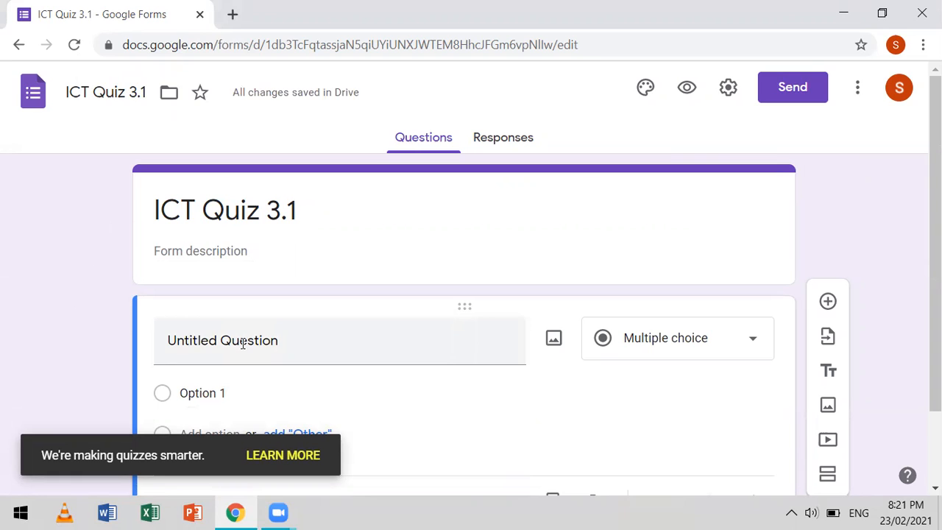
# - Turn the first question into a required short-answer question titled "Name (LN, FN, MI)"
pyautogui.scroll(-1, 243, 343)
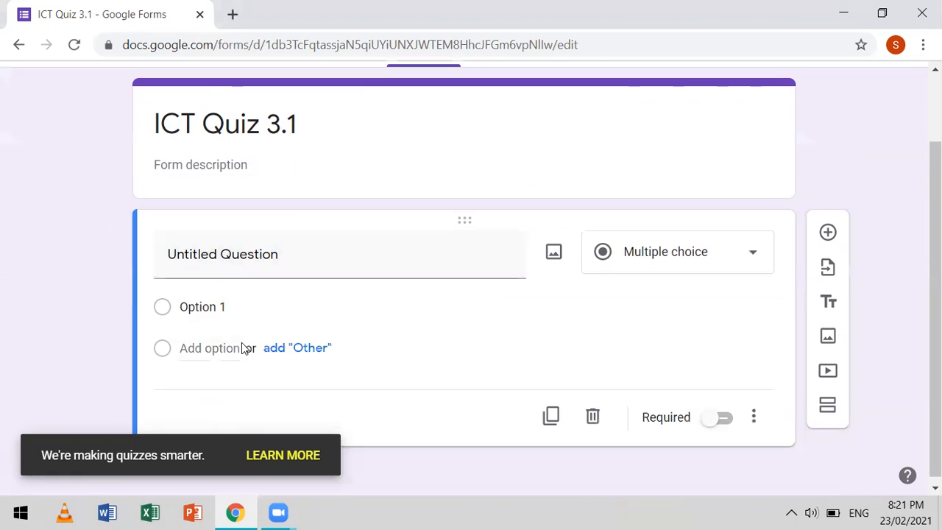
pyautogui.click(260, 250)
pyautogui.write('Name')
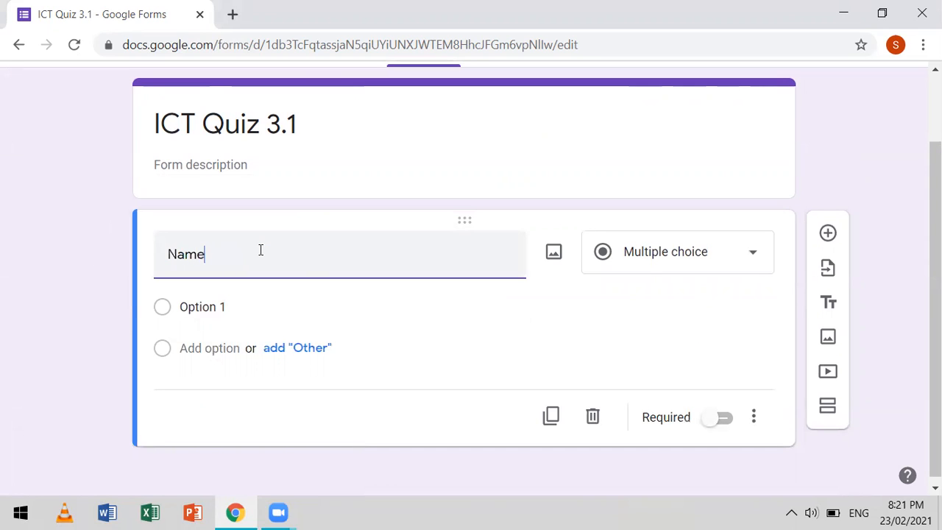
pyautogui.write(' (')
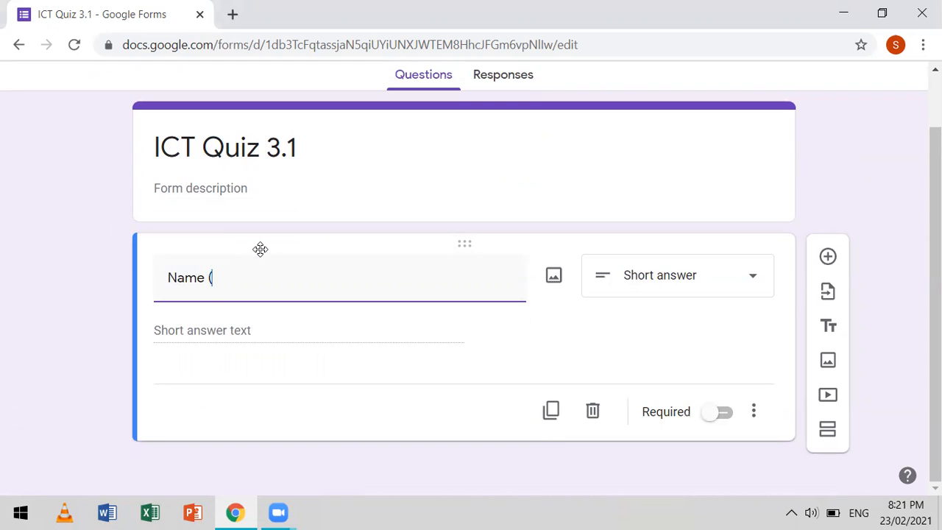
pyautogui.write('LN, FN, MI)')
pyautogui.click(724, 413)
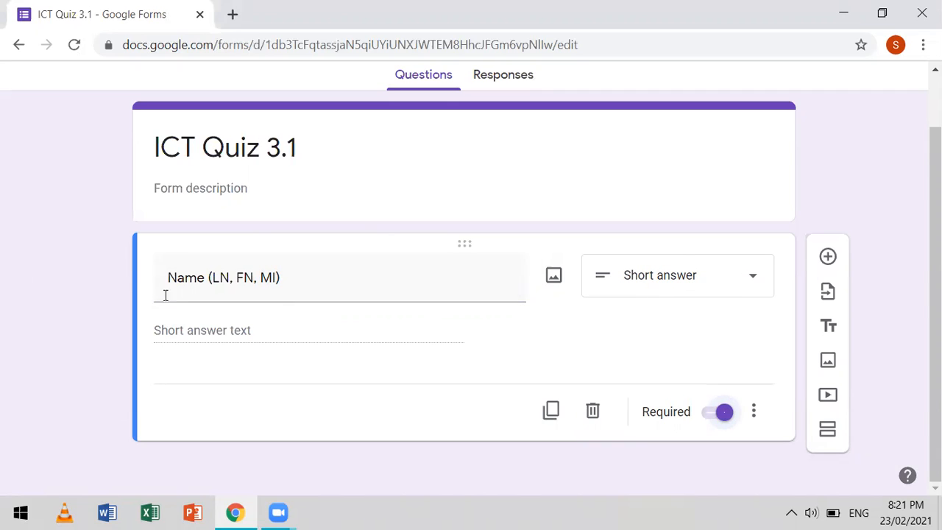
# - Duplicate the name question and retitle the copy "Grade Level and Section"
pyautogui.click(198, 285)
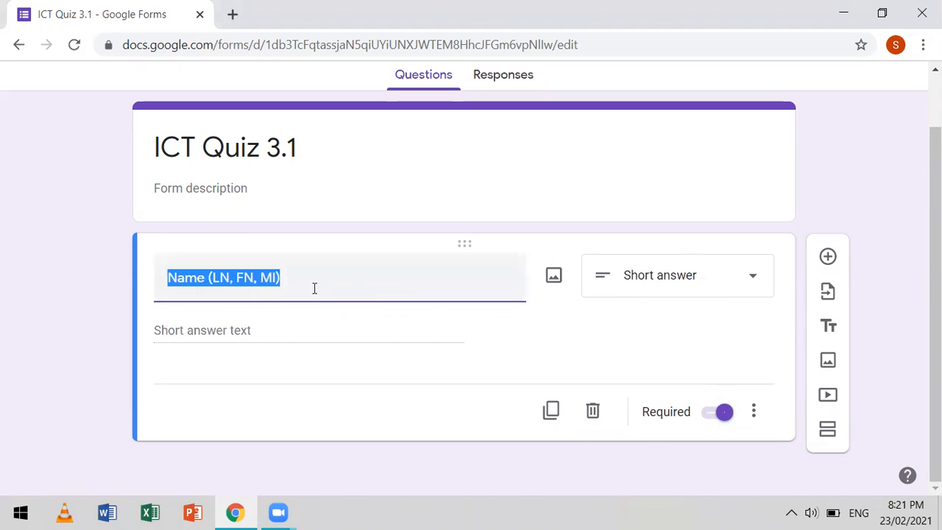
pyautogui.click(553, 409)
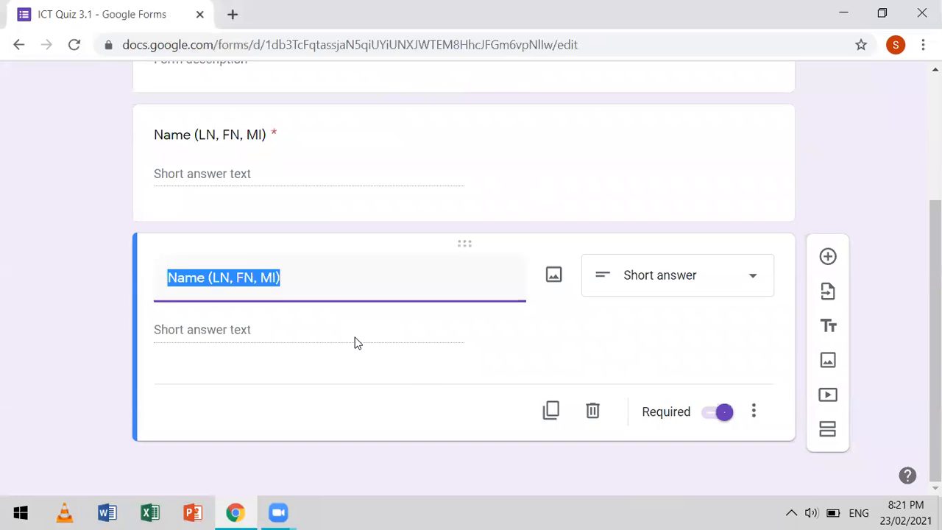
pyautogui.write('Grade Le')
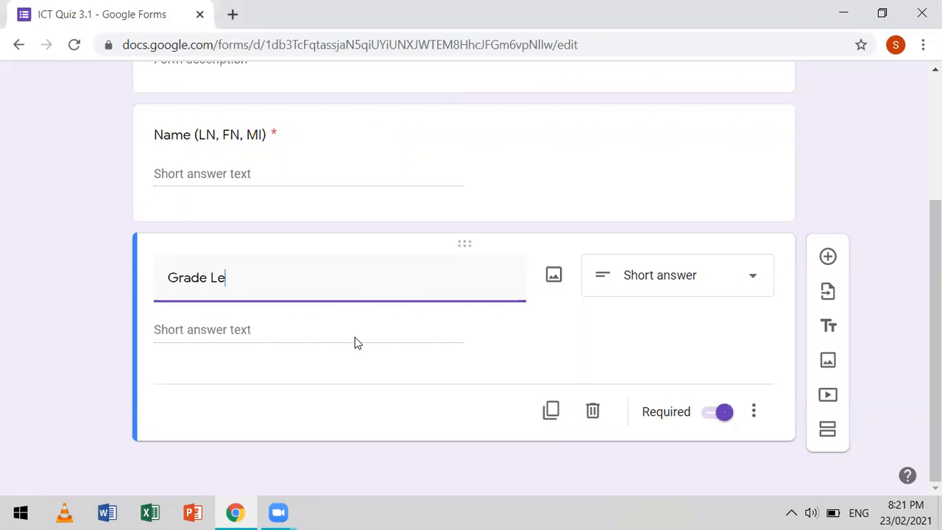
pyautogui.write('vel and Section')
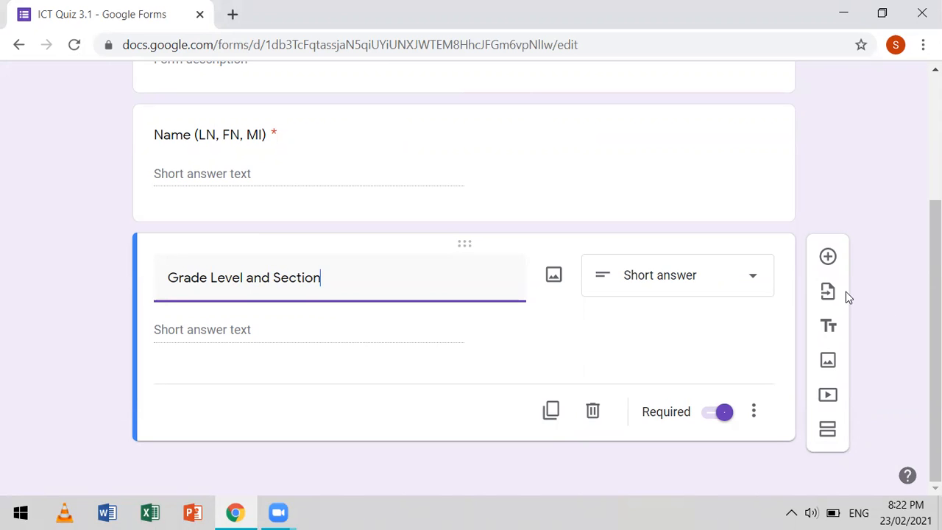
pyautogui.click(698, 289)
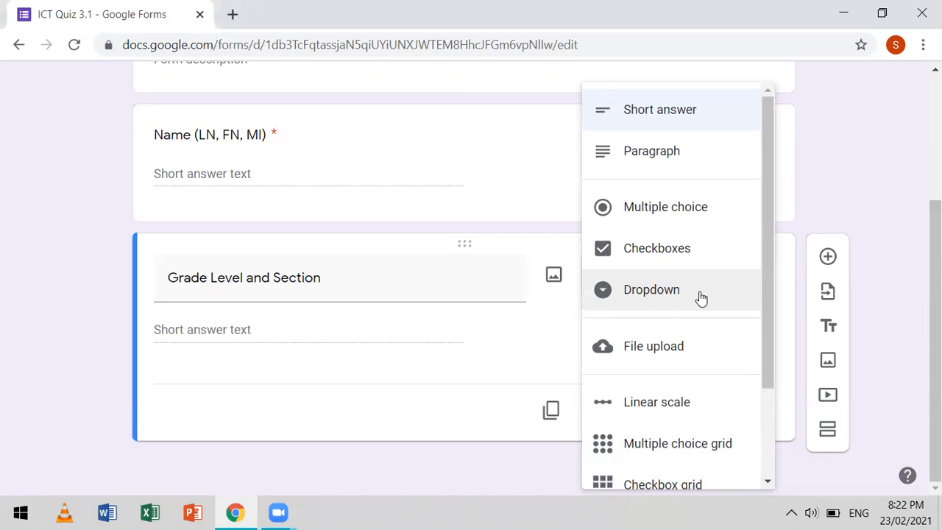
pyautogui.scroll(-1, 701, 298)
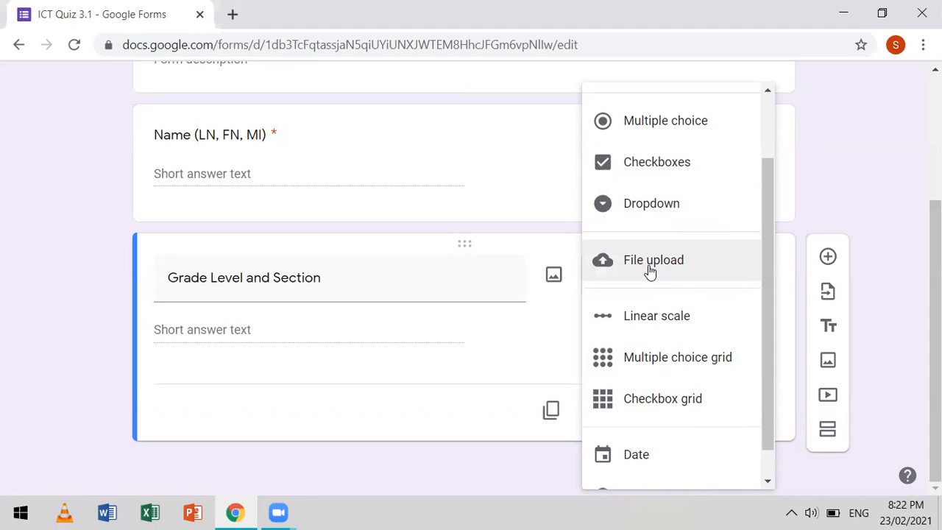
pyautogui.scroll(-1, 648, 270)
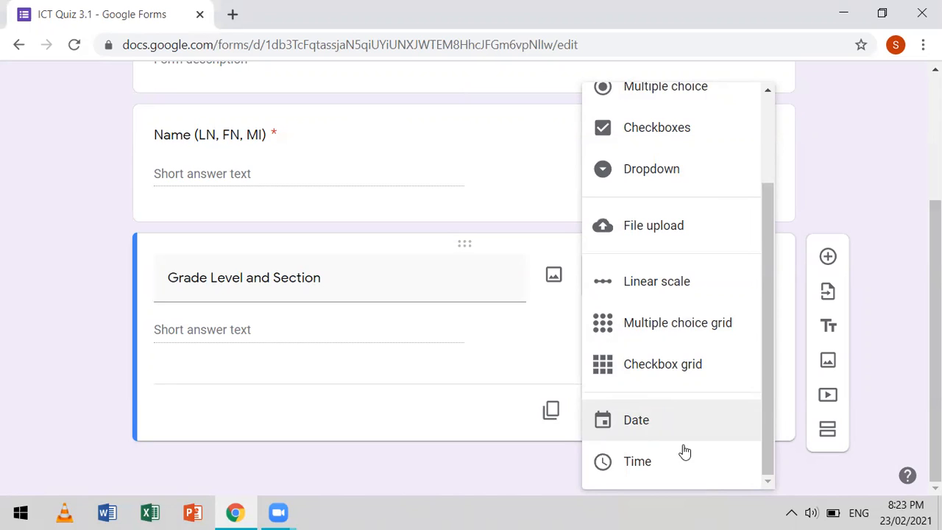
pyautogui.click(271, 417)
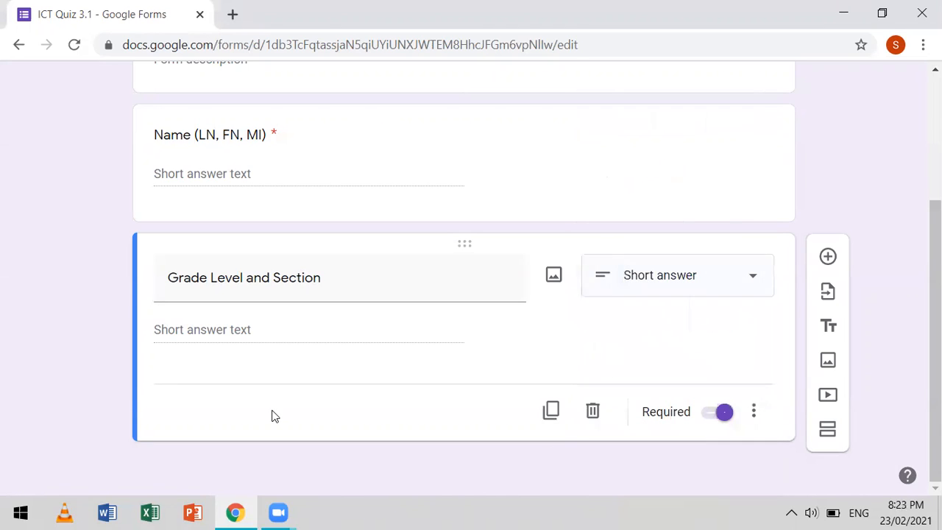
# - Change the Grade Level and Section question to a dropdown with the options "7 Magalang" and "7 Matapat"
pyautogui.click(694, 286)
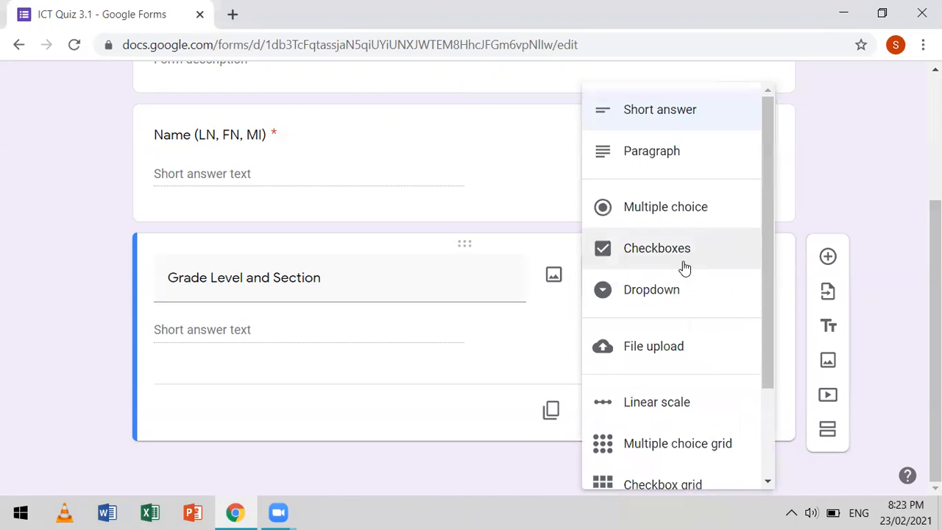
pyautogui.click(674, 290)
pyautogui.click(230, 333)
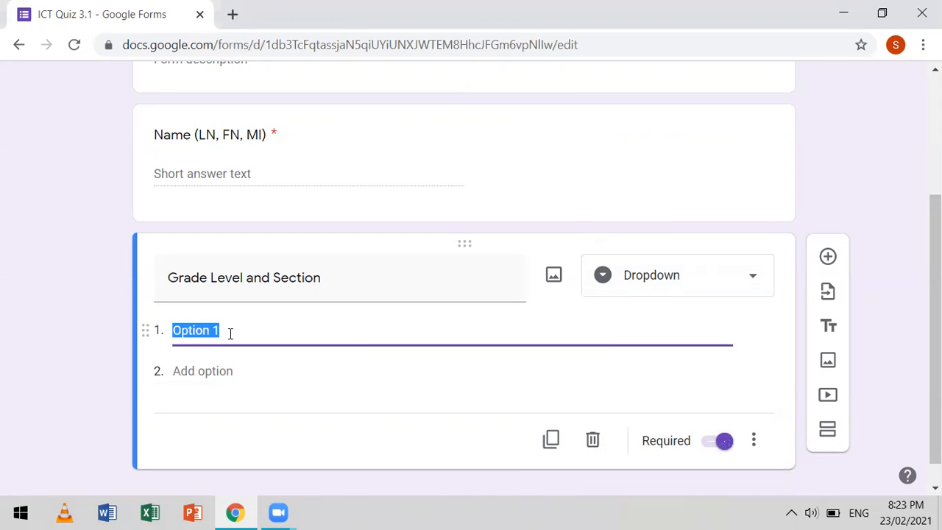
pyautogui.write('7 Magalang')
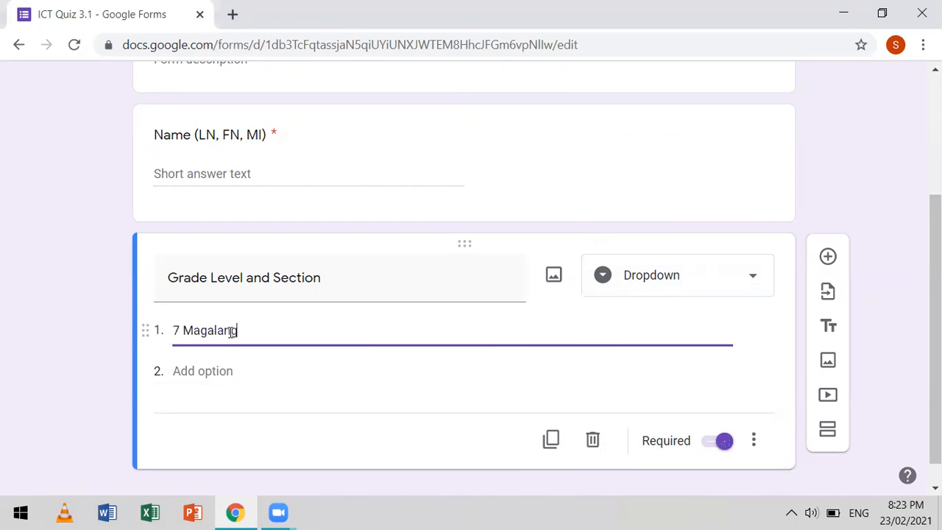
pyautogui.click(208, 371)
pyautogui.write('7 Matapa')
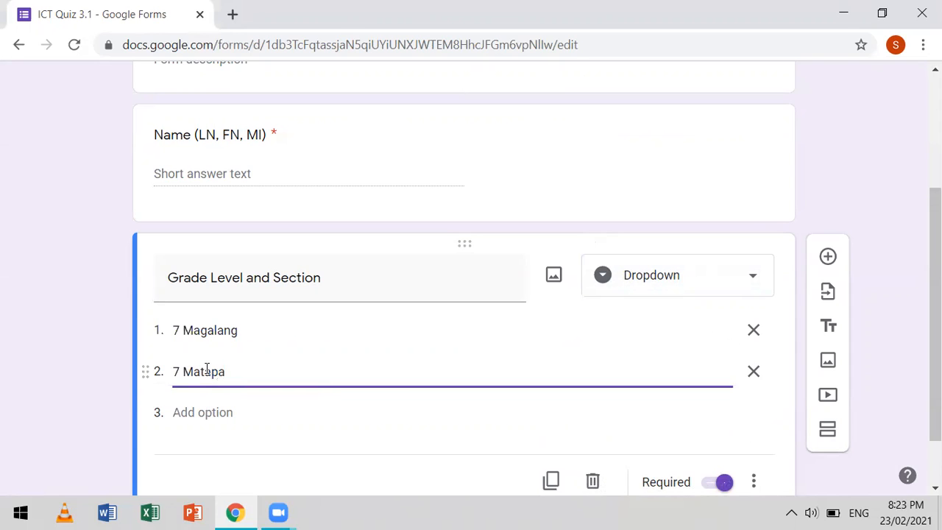
pyautogui.write('t')
pyautogui.scroll(-1, 673, 420)
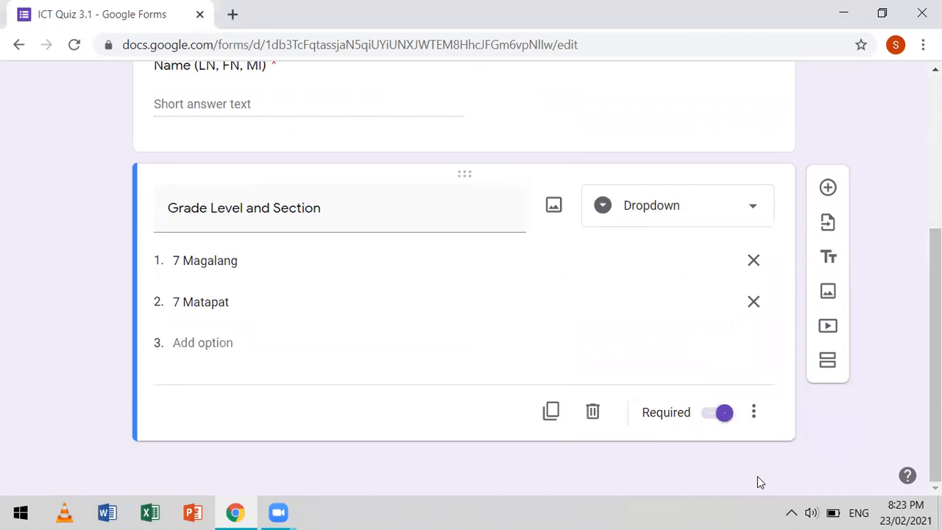
# - Add a new section after the Grade Level and Section question
pyautogui.scroll(4, 758, 478)
pyautogui.scroll(-4, 791, 386)
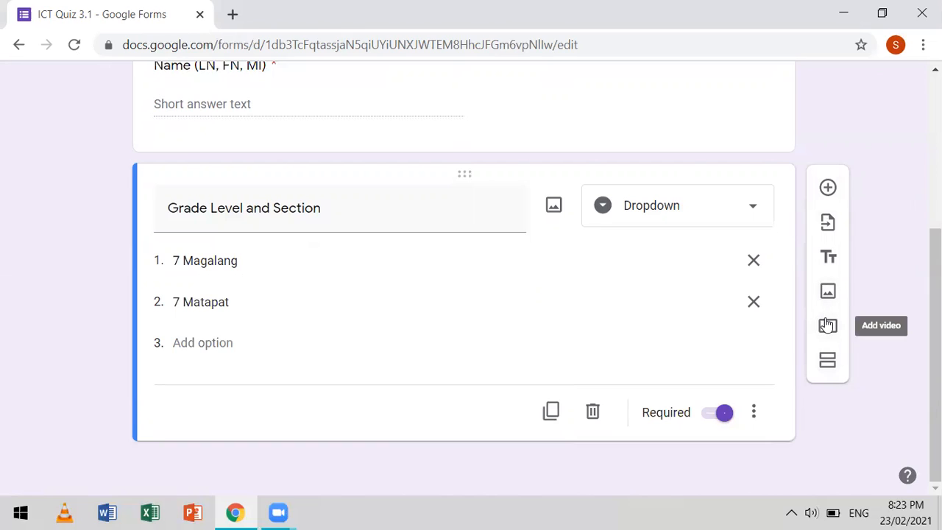
pyautogui.click(830, 362)
# - Review how the form is divided, from the title and student-information questions in section 1 down to section 2
pyautogui.scroll(4, 813, 382)
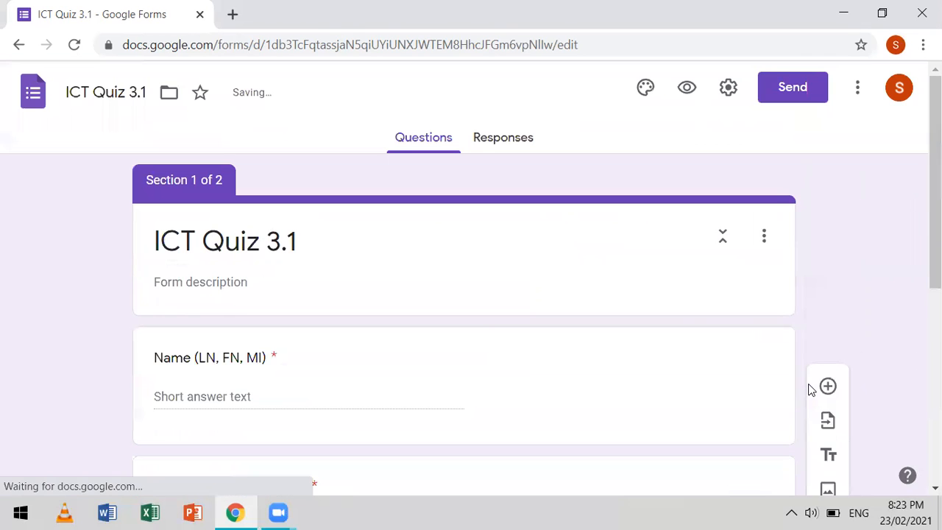
pyautogui.scroll(-5, 469, 330)
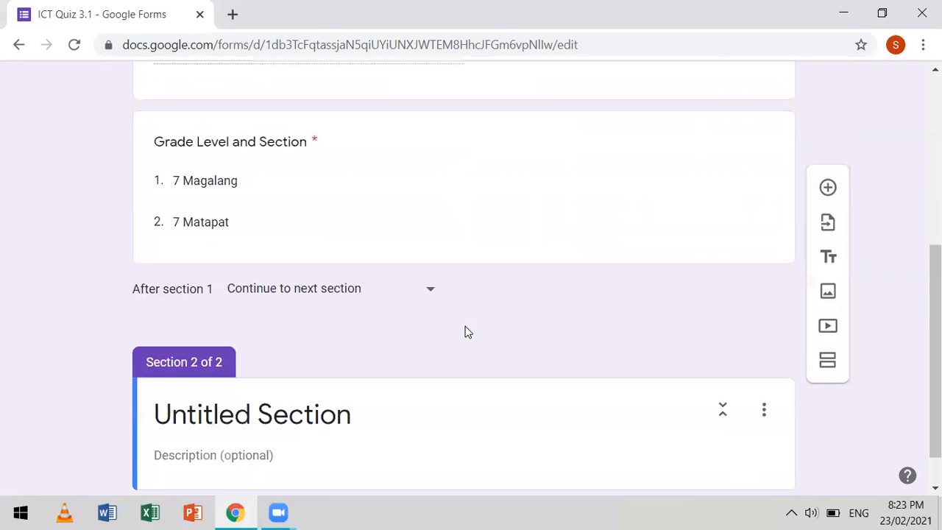
pyautogui.scroll(4, 463, 329)
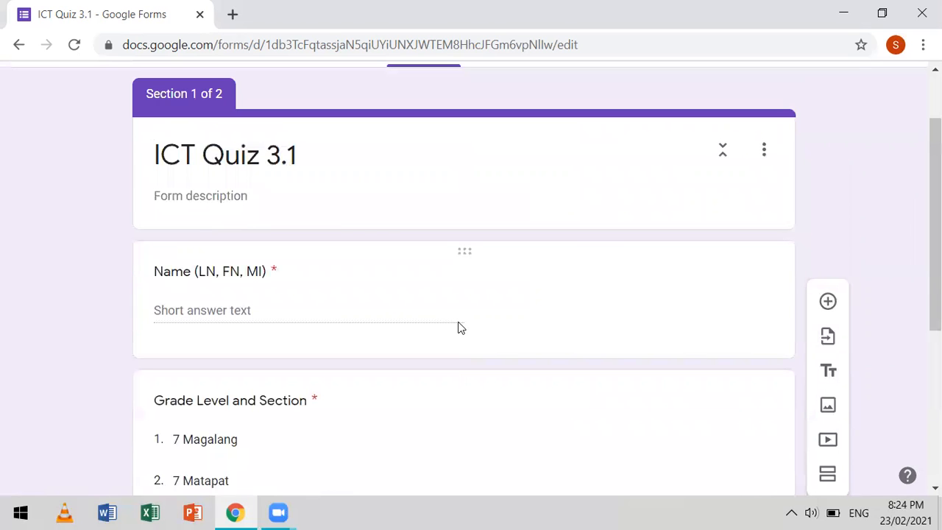
pyautogui.scroll(-4, 457, 327)
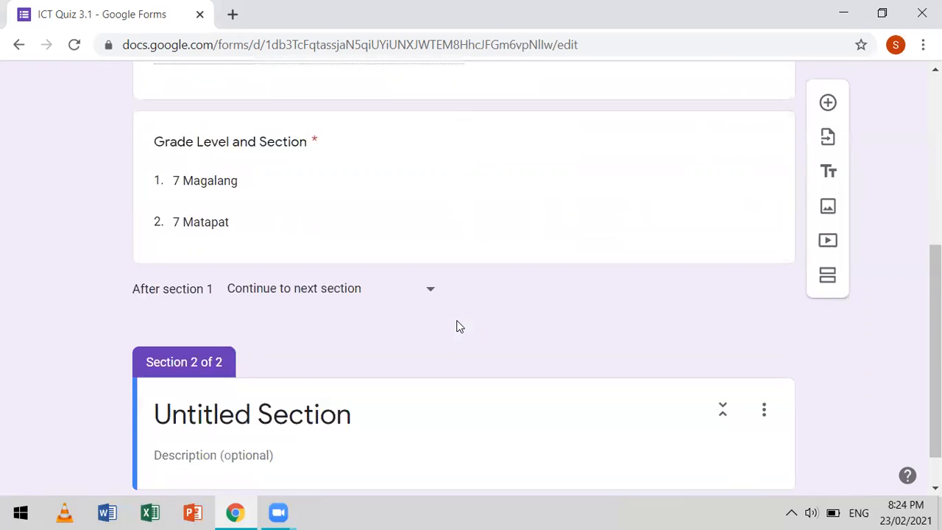
pyautogui.scroll(5, 455, 322)
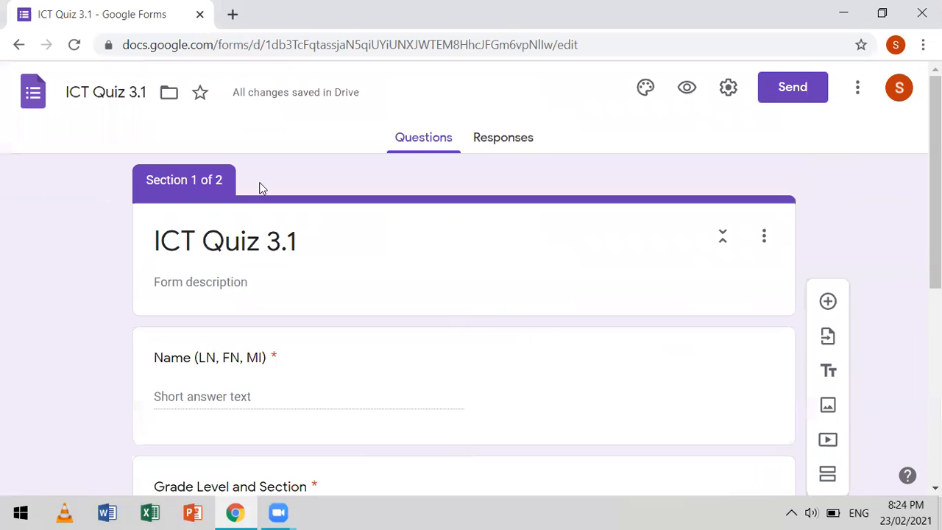
pyautogui.scroll(-2, 291, 247)
pyautogui.scroll(3, 281, 275)
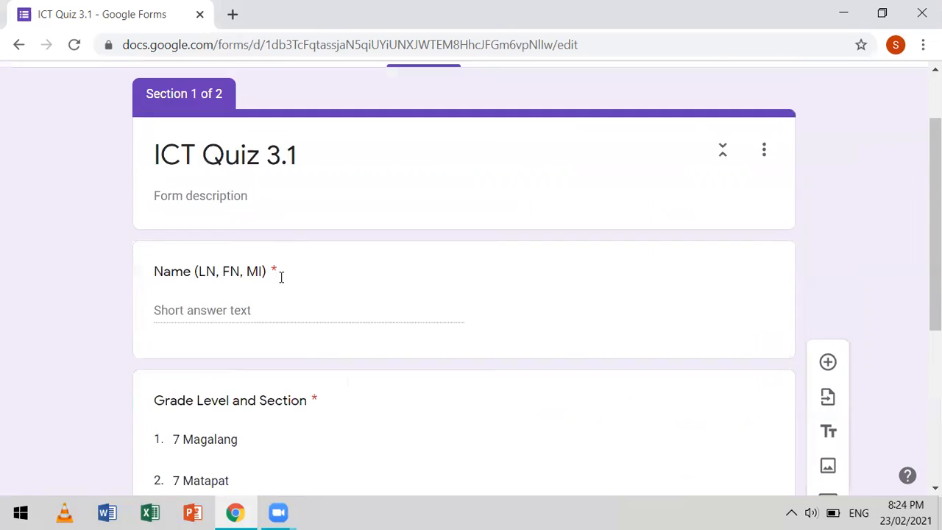
pyautogui.scroll(-4, 282, 282)
pyautogui.scroll(2, 260, 267)
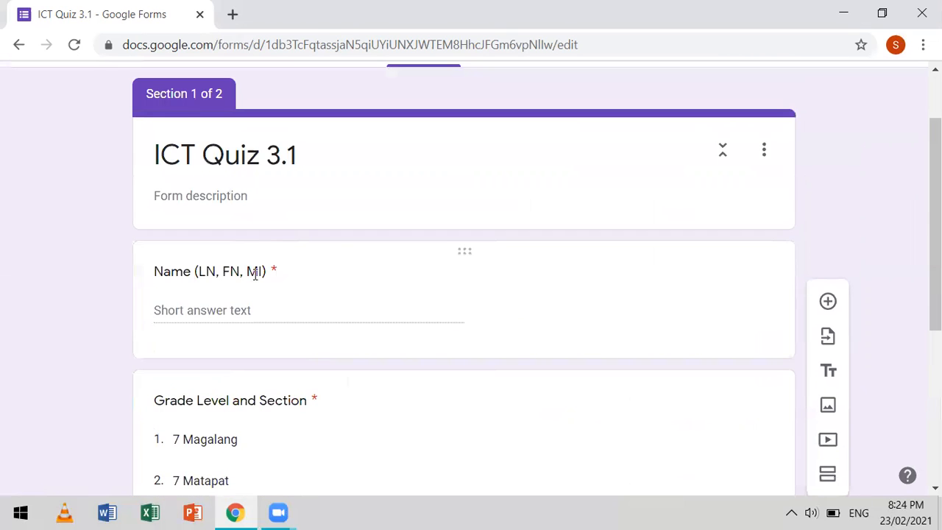
pyautogui.scroll(-3, 253, 310)
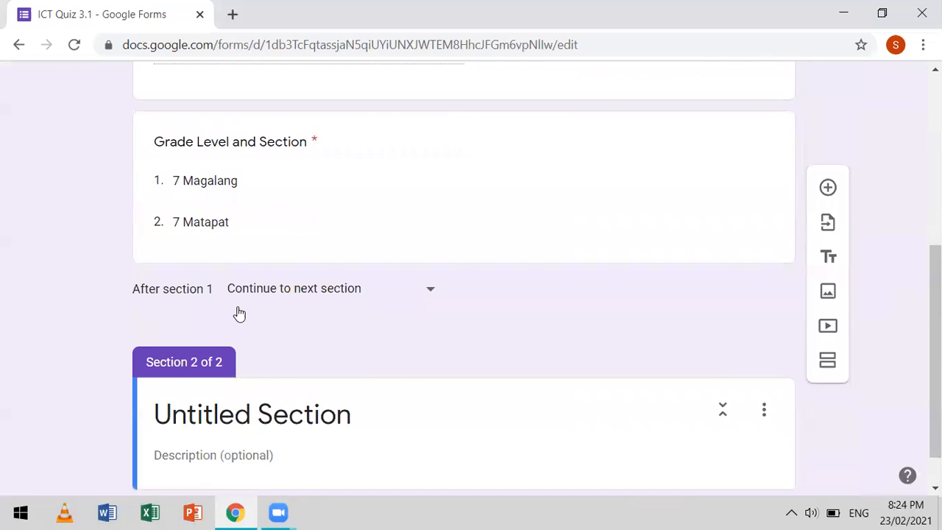
# - Title the second section "ICT Quiz 3.1 Questions"
pyautogui.scroll(-1, 235, 313)
pyautogui.click(243, 369)
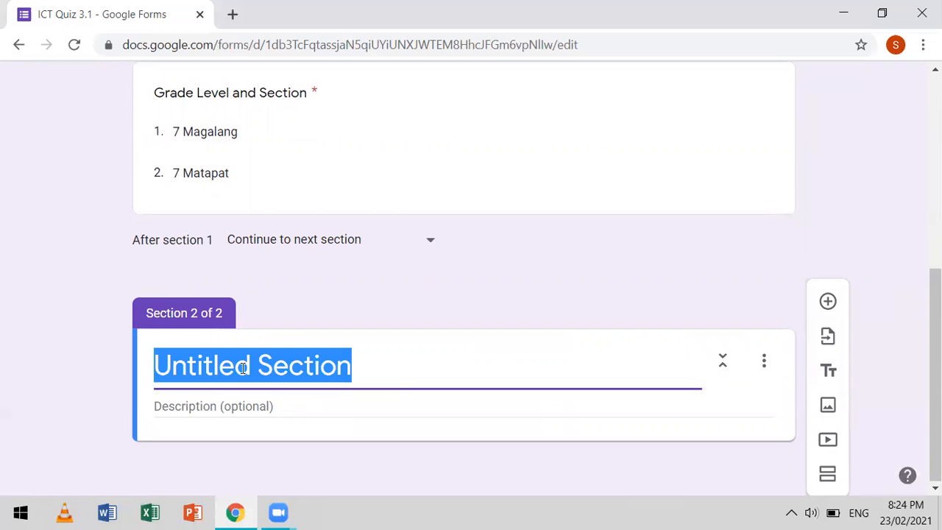
pyautogui.press('BackSpace')
pyautogui.write('ICT')
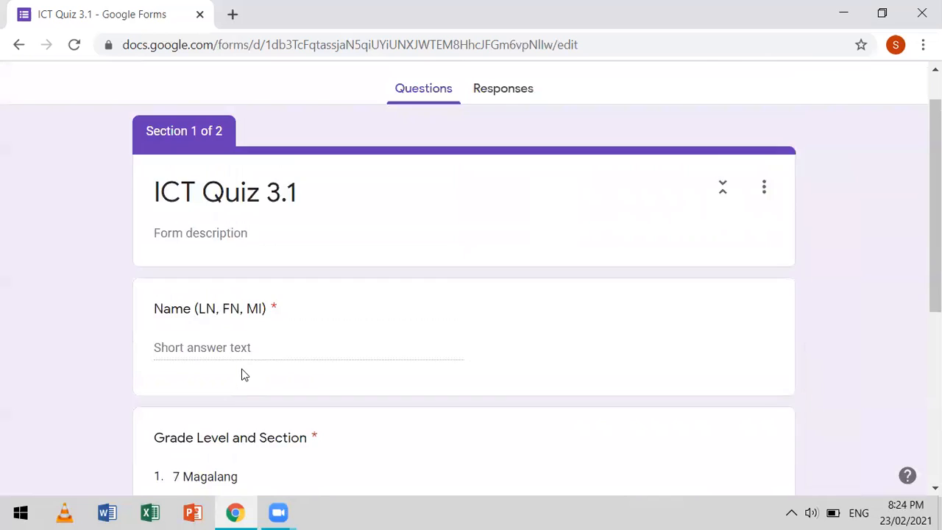
pyautogui.write(' Quiz 3')
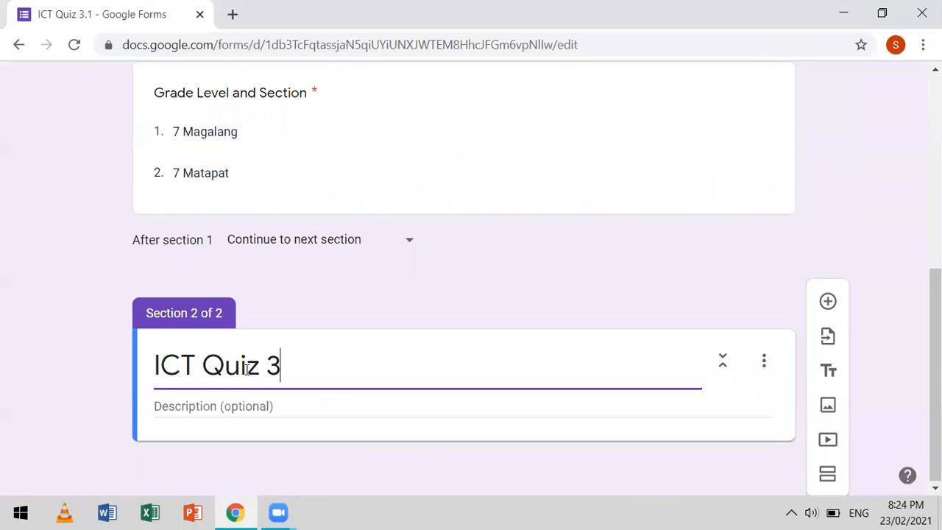
pyautogui.write('.1 Questions')
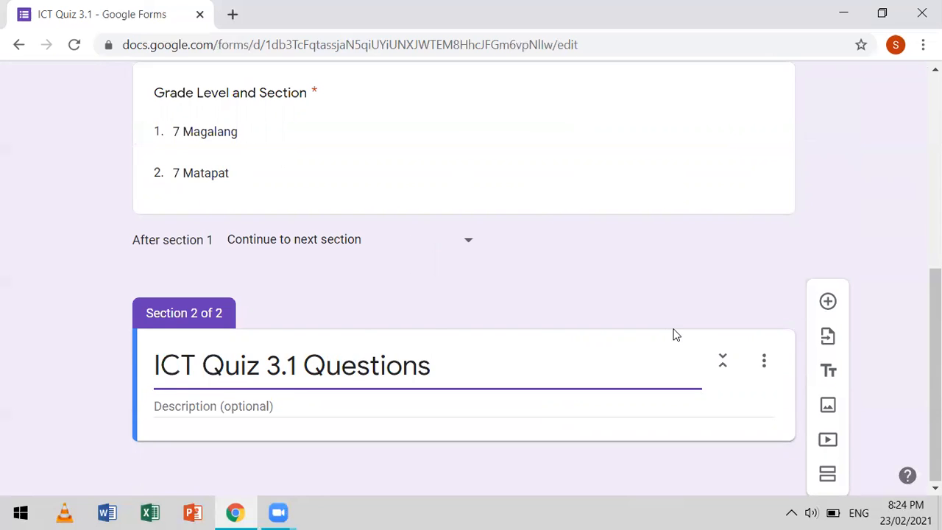
# - Change the form's theme color to Light Blue #03a9f4
pyautogui.scroll(6, 583, 366)
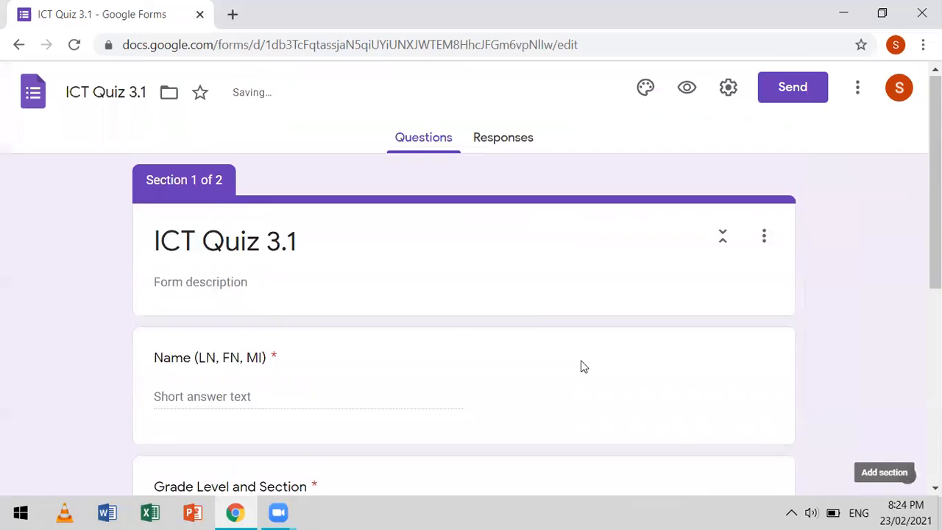
pyautogui.scroll(-3, 244, 213)
pyautogui.scroll(3, 245, 173)
pyautogui.scroll(-3, 273, 145)
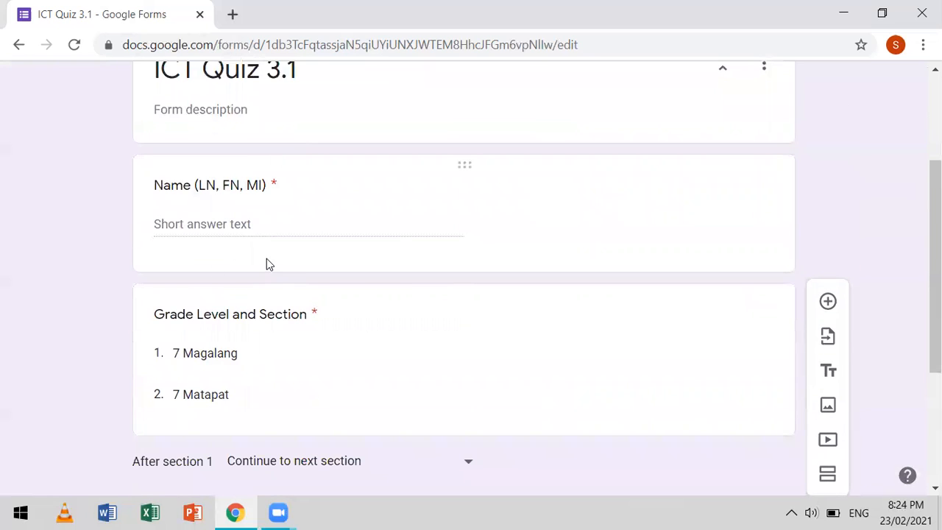
pyautogui.scroll(-3, 293, 335)
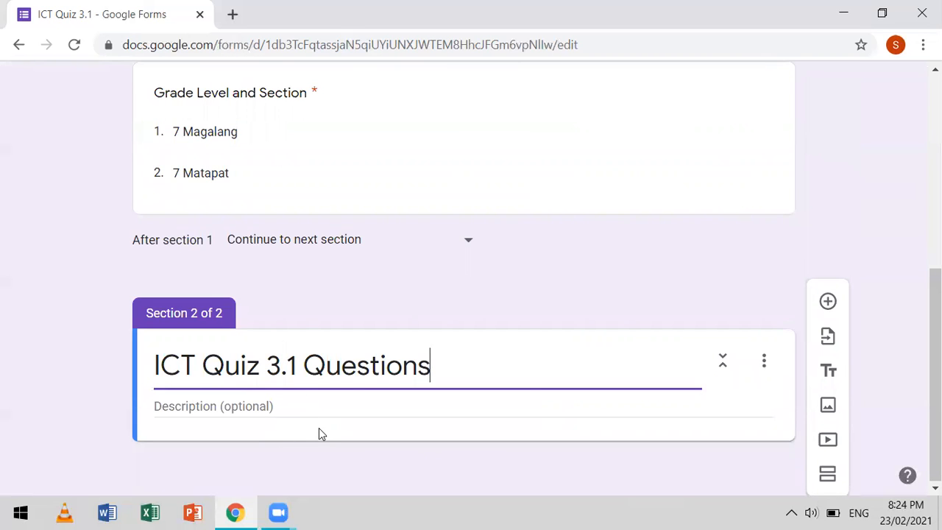
pyautogui.scroll(5, 366, 443)
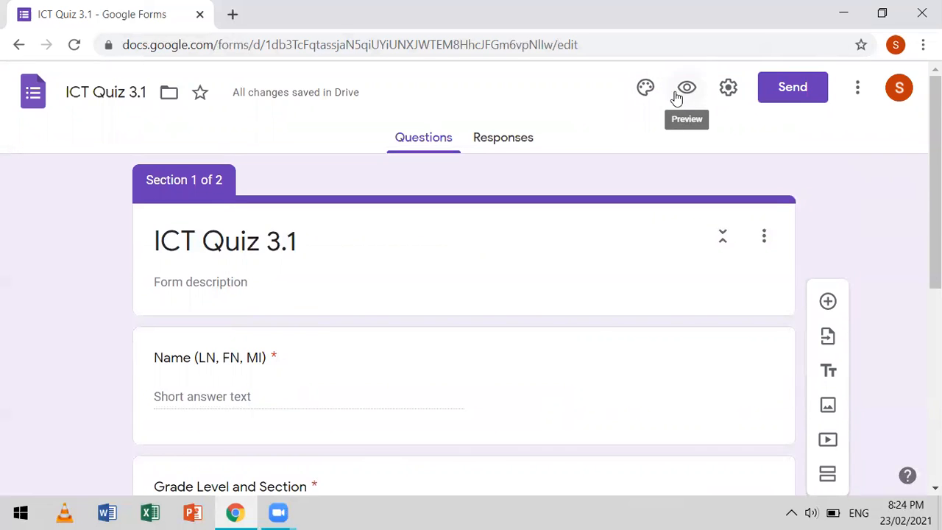
pyautogui.click(646, 89)
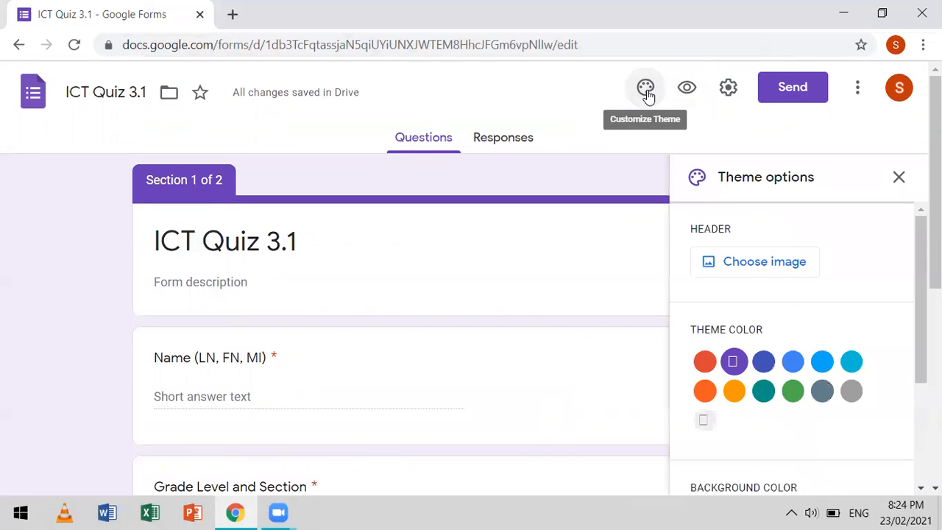
pyautogui.click(822, 362)
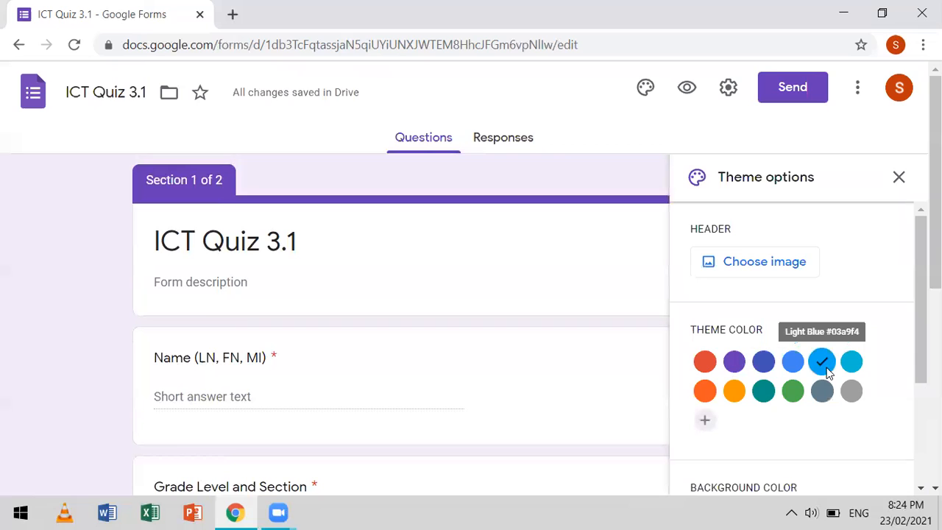
# - Preview the form's first page as a respondent, and return to the editor to check section 2 with the theme options closed
pyautogui.click(686, 90)
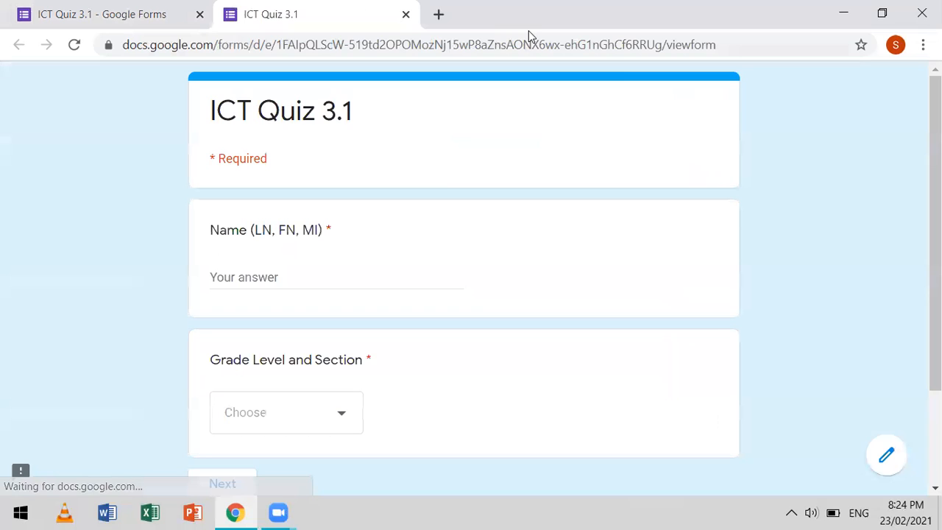
pyautogui.scroll(-3, 277, 259)
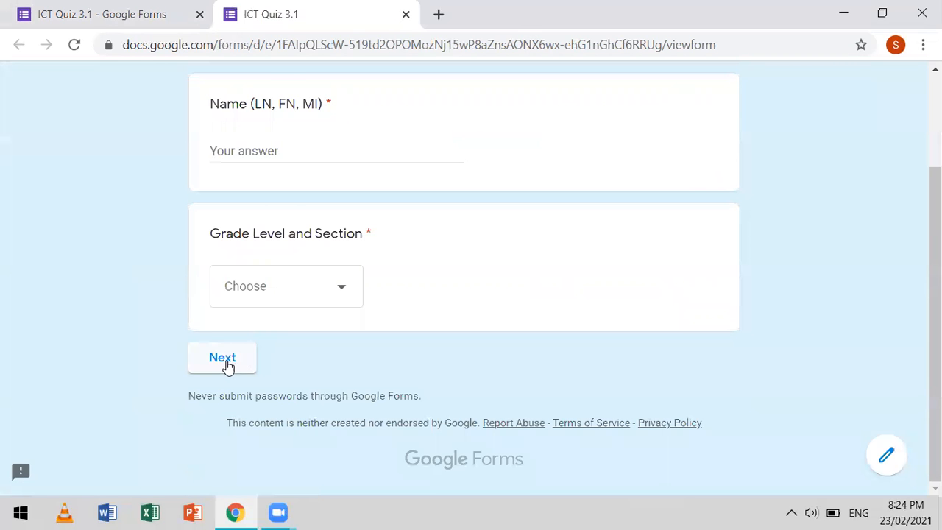
pyautogui.scroll(3, 303, 309)
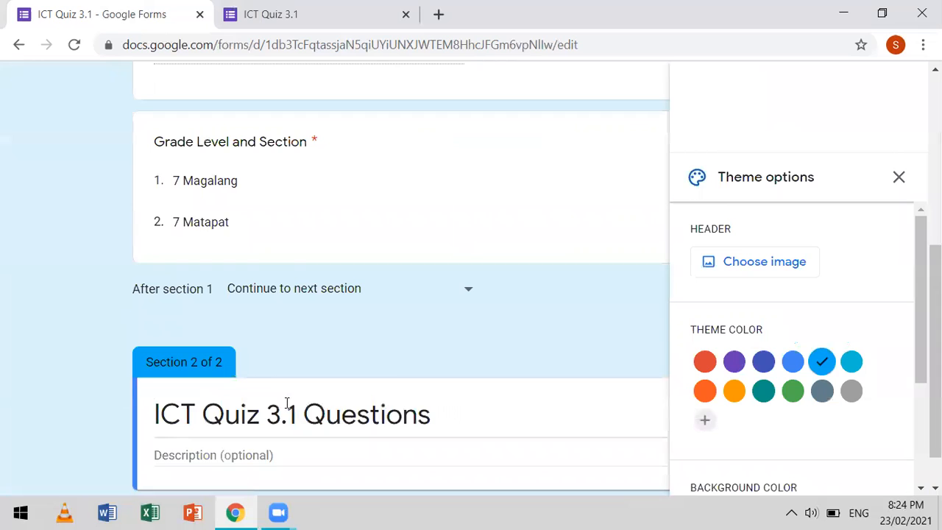
pyautogui.scroll(-1, 286, 404)
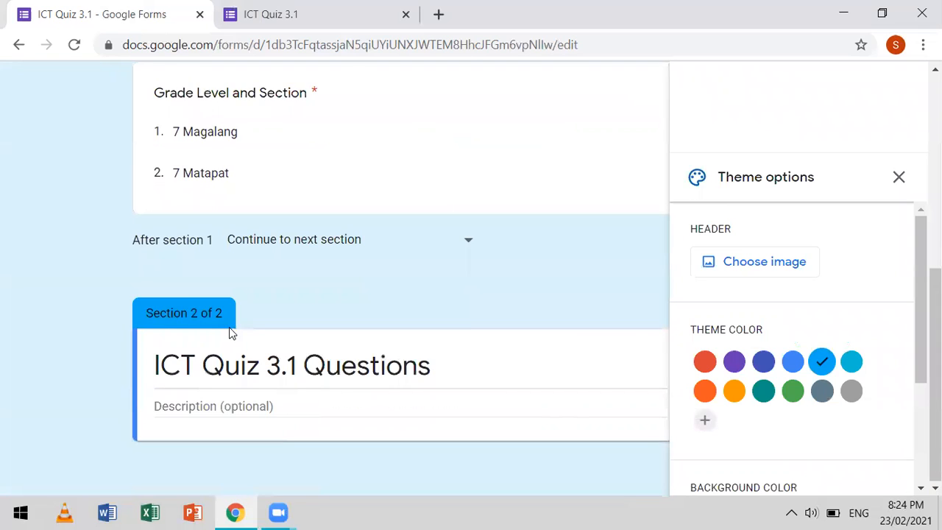
pyautogui.click(900, 180)
pyautogui.scroll(5, 703, 236)
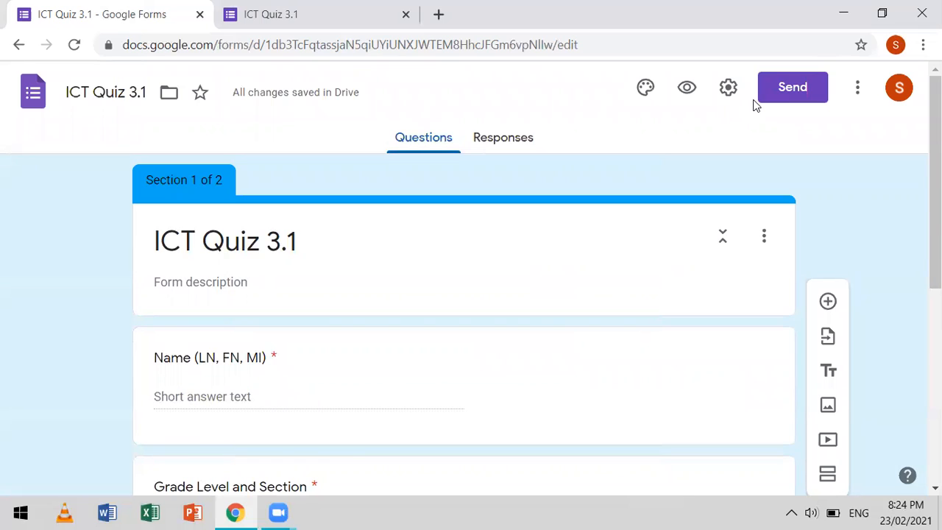
# - Generate a shortened link for sending the form to respondents
pyautogui.click(789, 90)
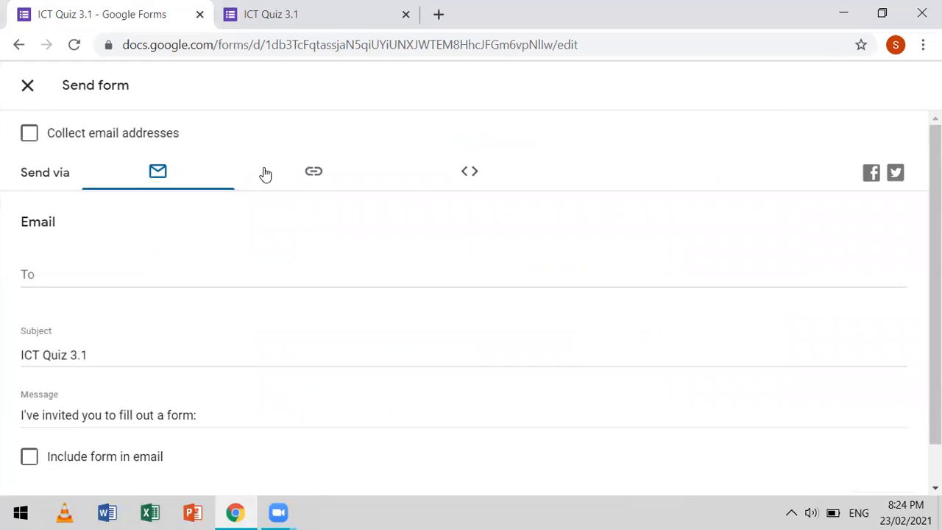
pyautogui.click(307, 177)
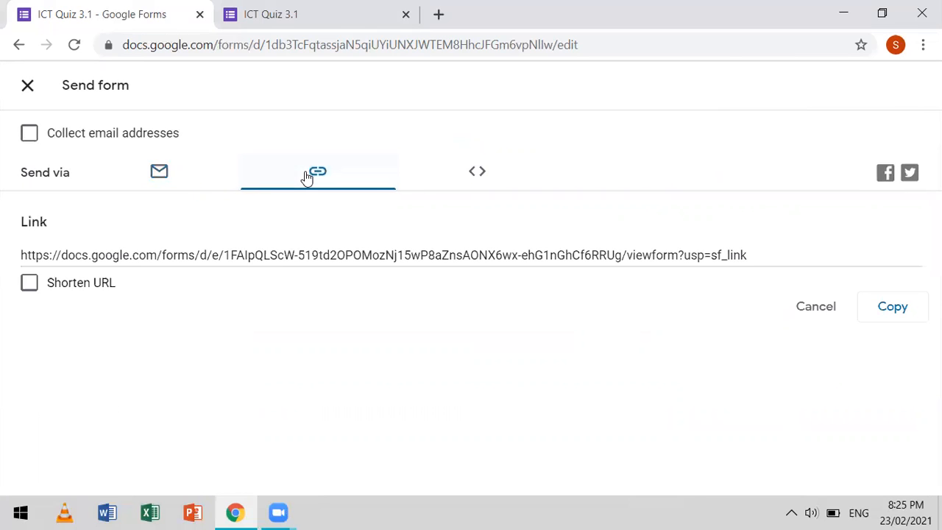
pyautogui.click(28, 284)
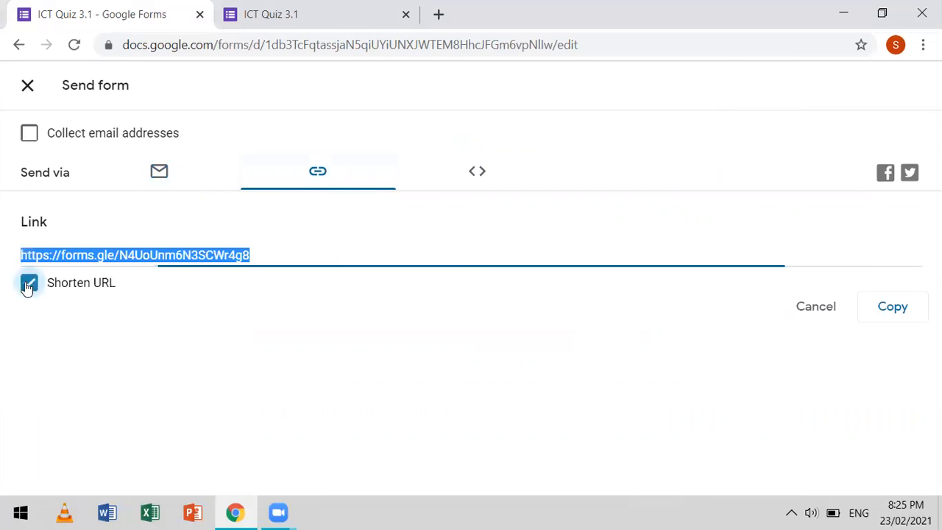
pyautogui.click(37, 292)
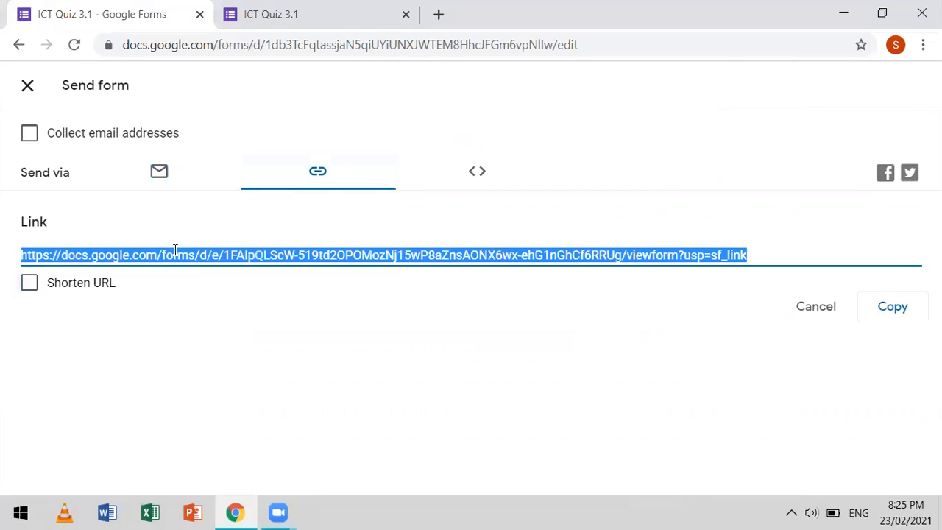
pyautogui.click(78, 285)
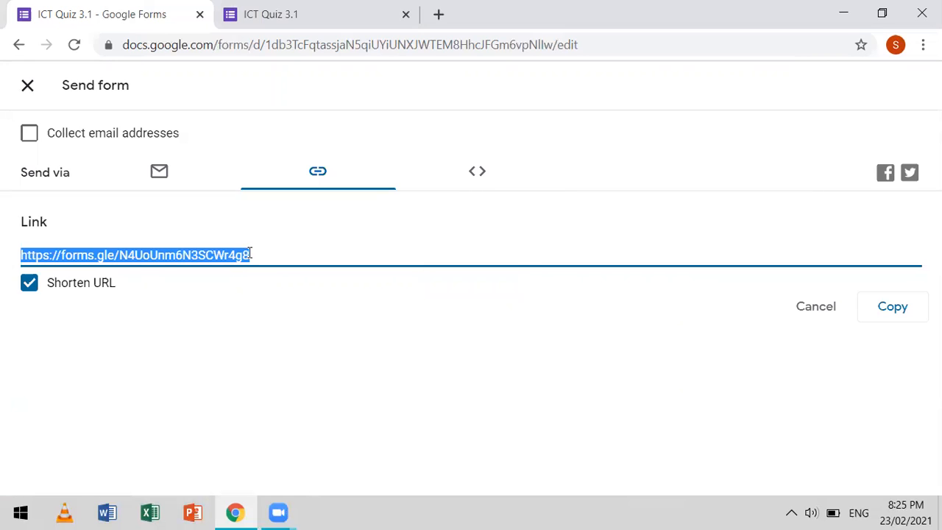
# - Check the respondent view that the link leads to, and return to the editor to close the send options
pyautogui.hotkey('ctrl', 'Tab')
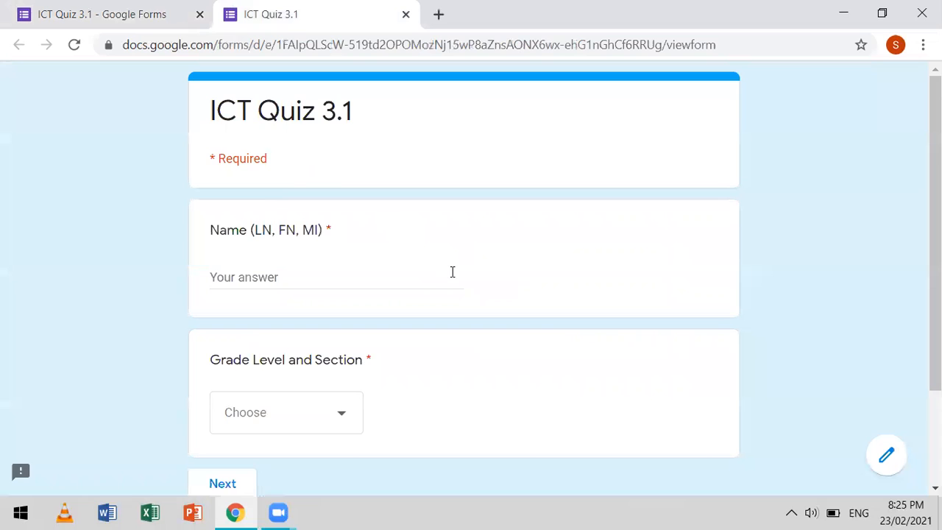
pyautogui.scroll(-2, 404, 252)
pyautogui.scroll(2, 404, 252)
pyautogui.hotkey('ctrl', 'Tab')
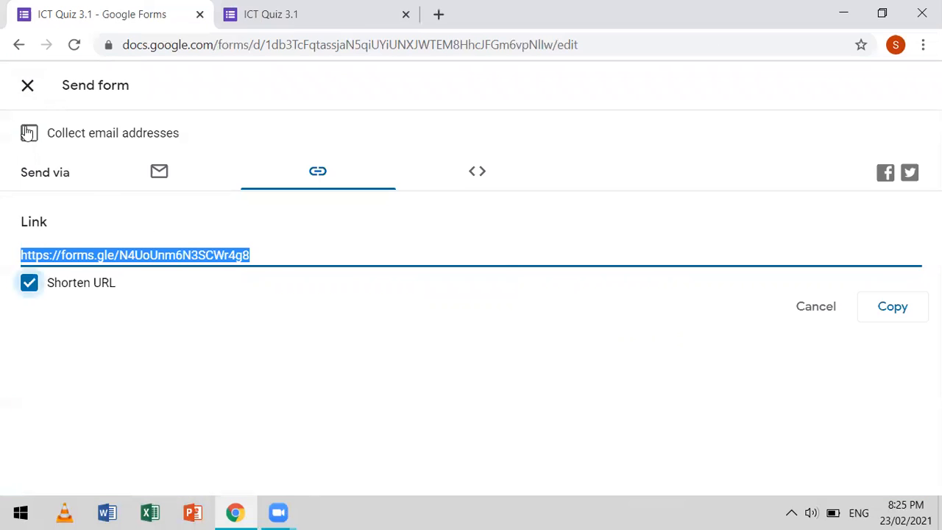
pyautogui.click(27, 87)
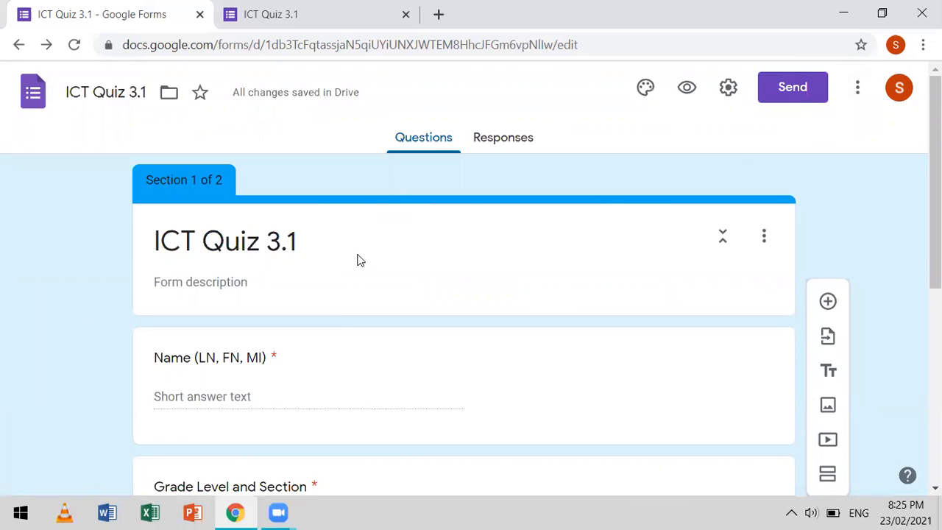
# - Open the form's collaborator sharing settings and dismiss the tip about sharing restrictions
pyautogui.scroll(-5, 358, 259)
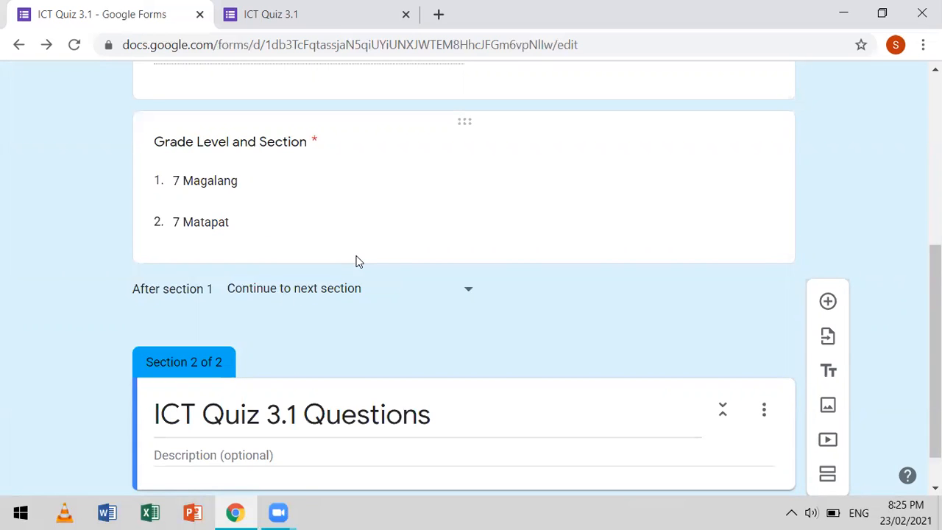
pyautogui.scroll(5, 358, 260)
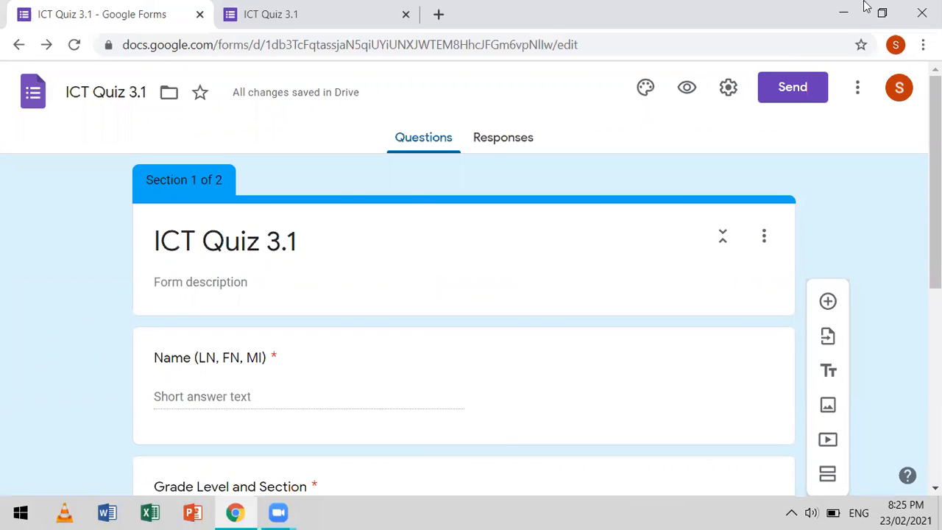
pyautogui.click(858, 88)
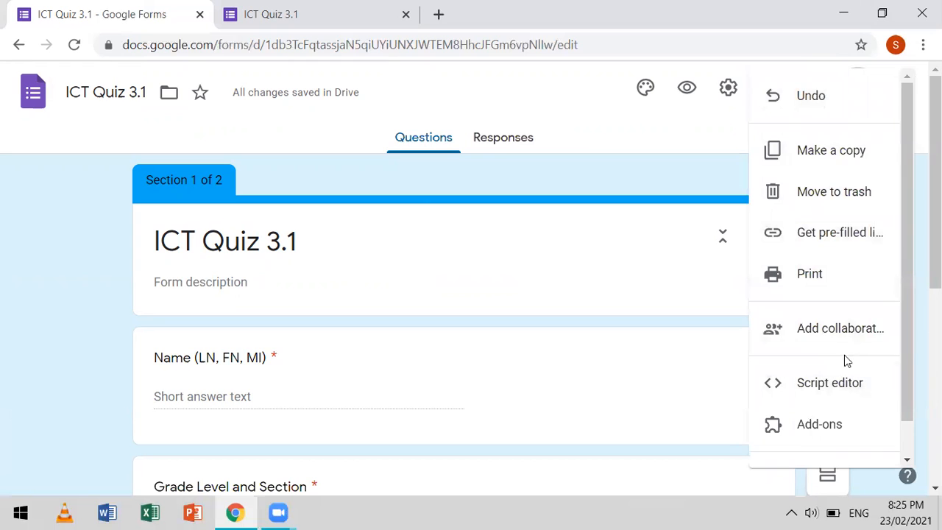
pyautogui.click(843, 333)
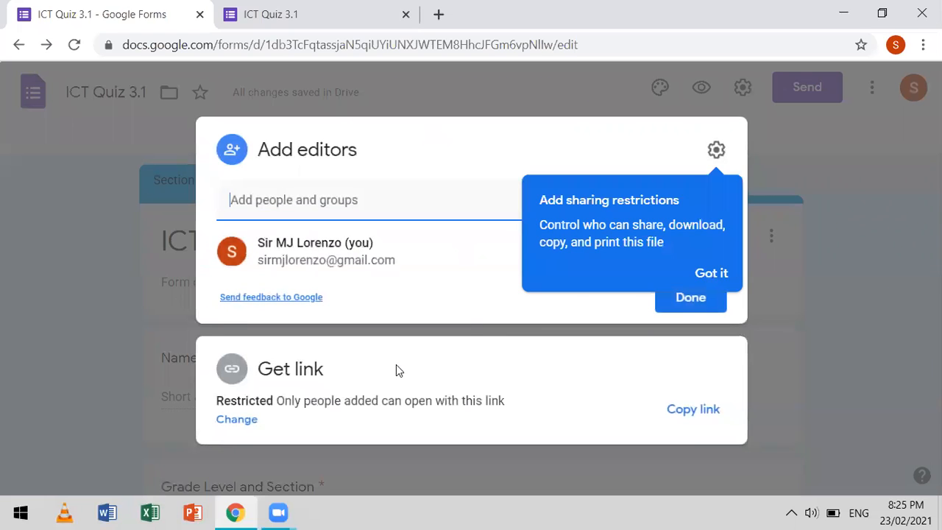
pyautogui.click(707, 274)
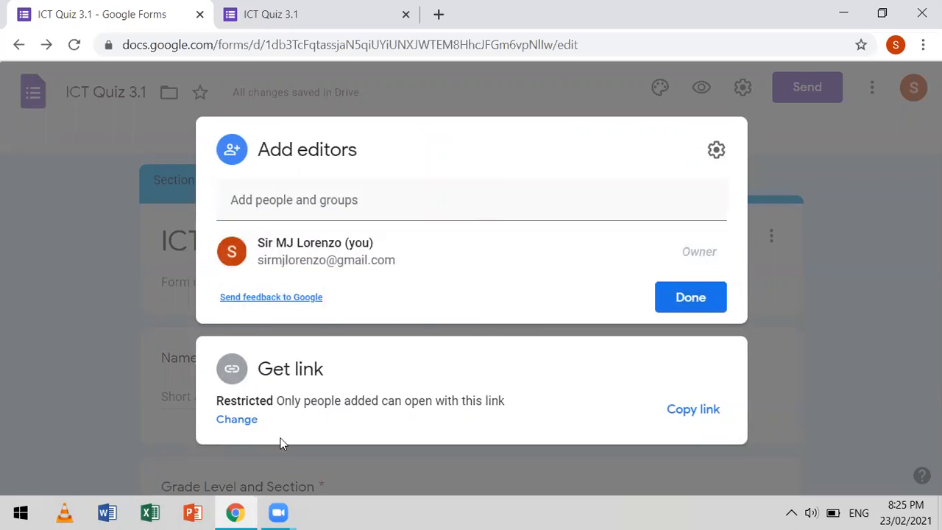
# - Change the access of the form's collaboration link to Anyone with the link
pyautogui.click(234, 420)
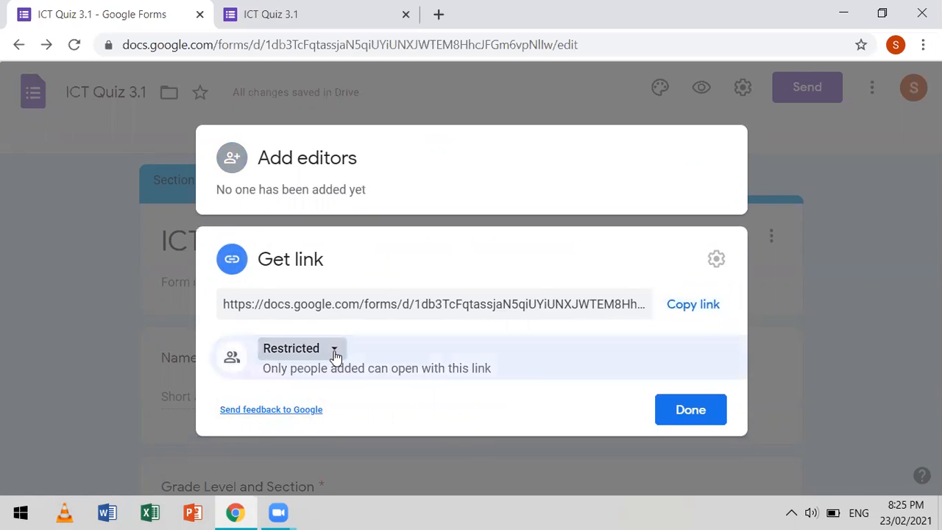
pyautogui.click(335, 356)
pyautogui.click(658, 357)
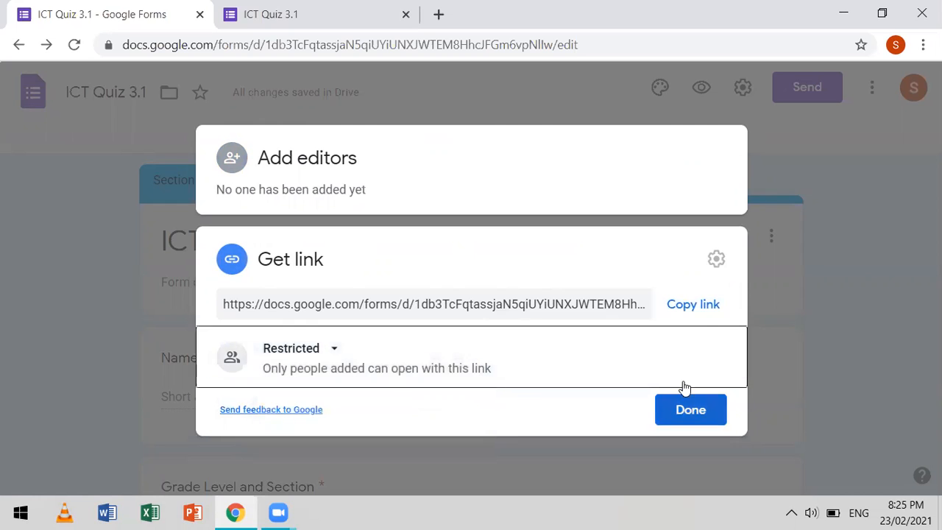
pyautogui.click(716, 260)
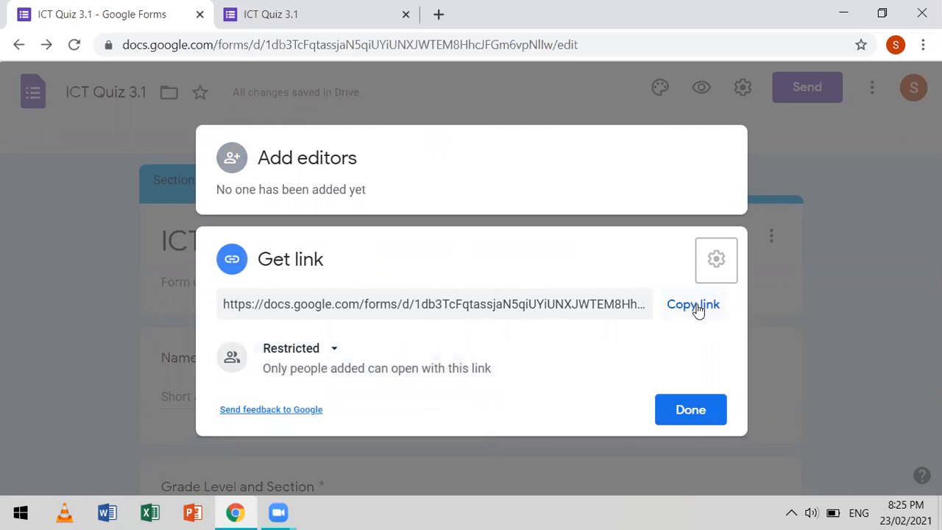
pyautogui.click(693, 305)
pyautogui.click(313, 352)
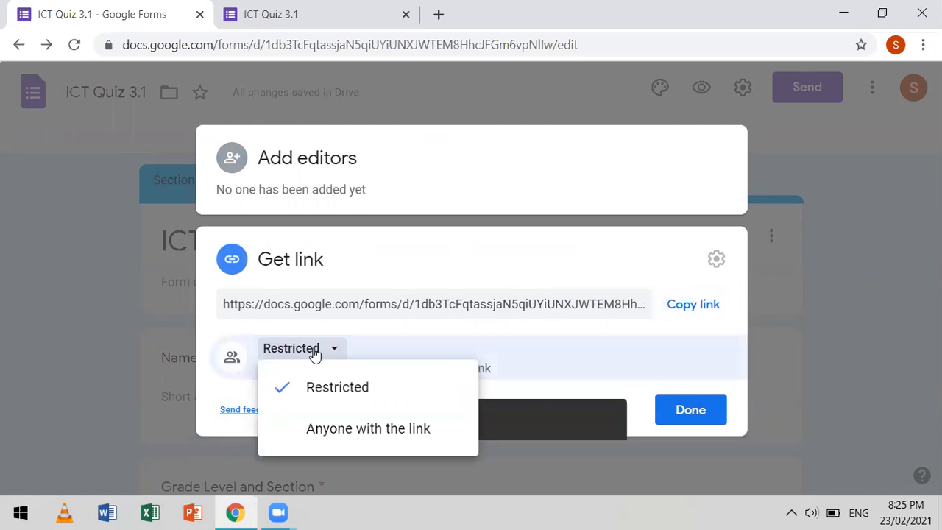
pyautogui.click(358, 436)
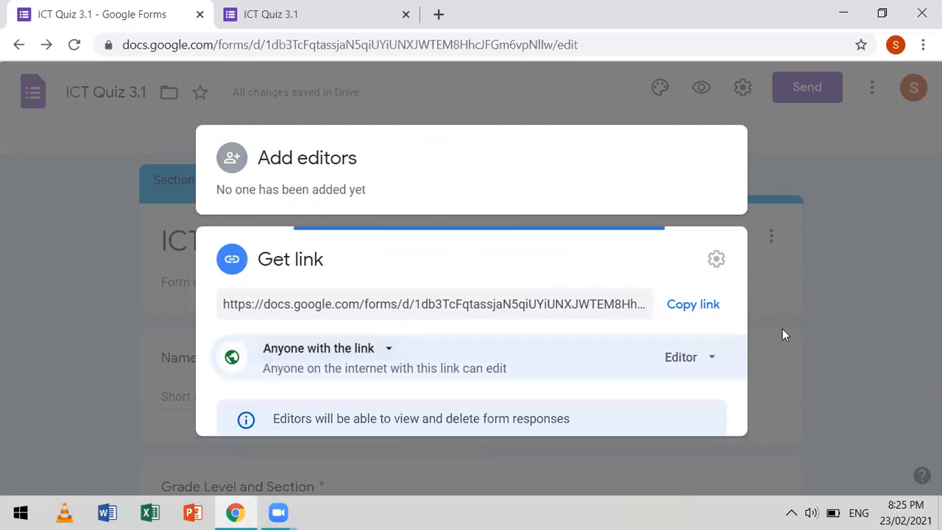
# - Keep the Editor role for anyone with the link, and copy the collaboration link before finishing the sharing
pyautogui.click(690, 341)
pyautogui.click(699, 374)
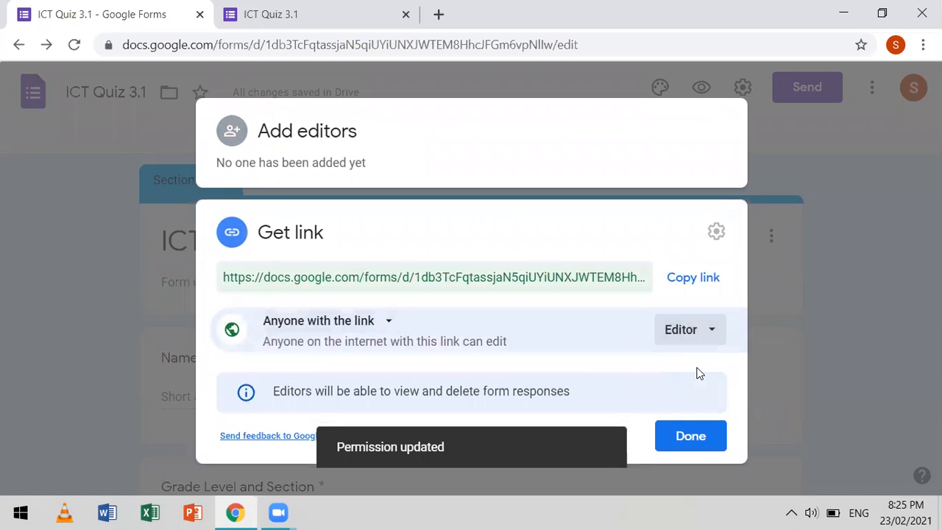
pyautogui.click(694, 277)
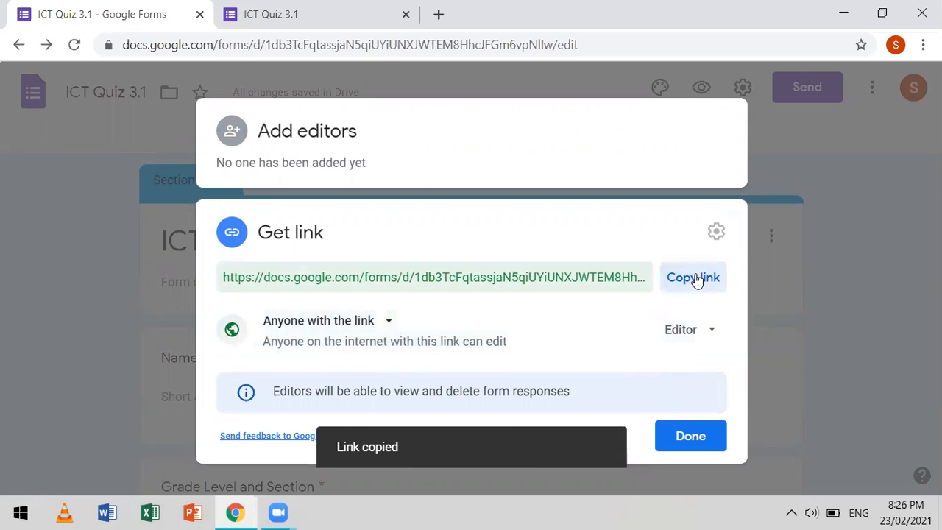
pyautogui.click(690, 436)
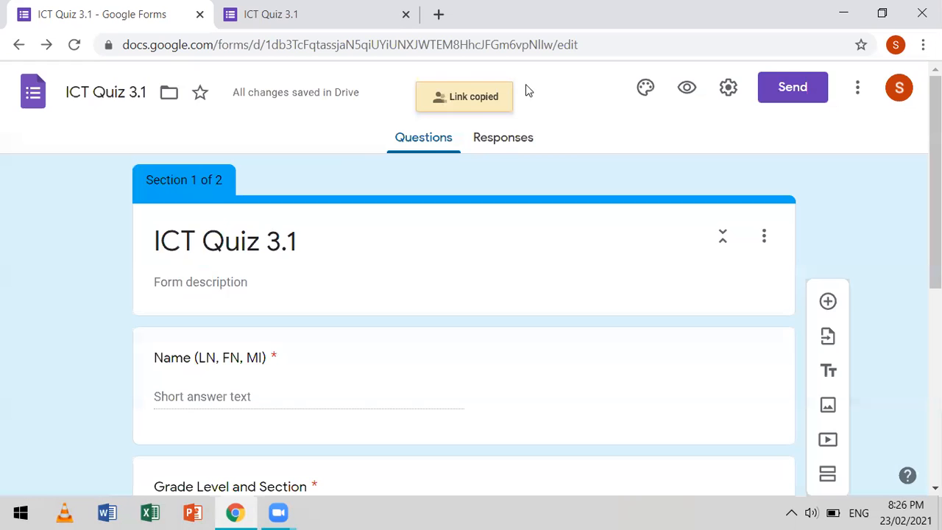